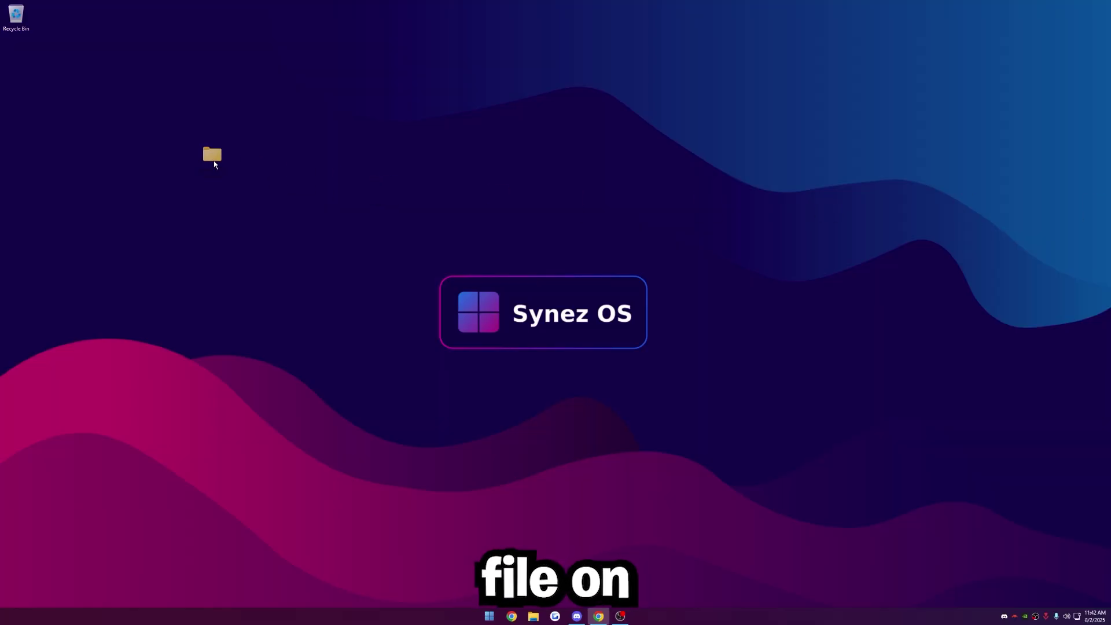
Reposition the Synez - CPU Optimization folder on the desktop
{"action": "left_click_drag", "start_coordinate": [216, 164], "coordinate": [133, 117]}
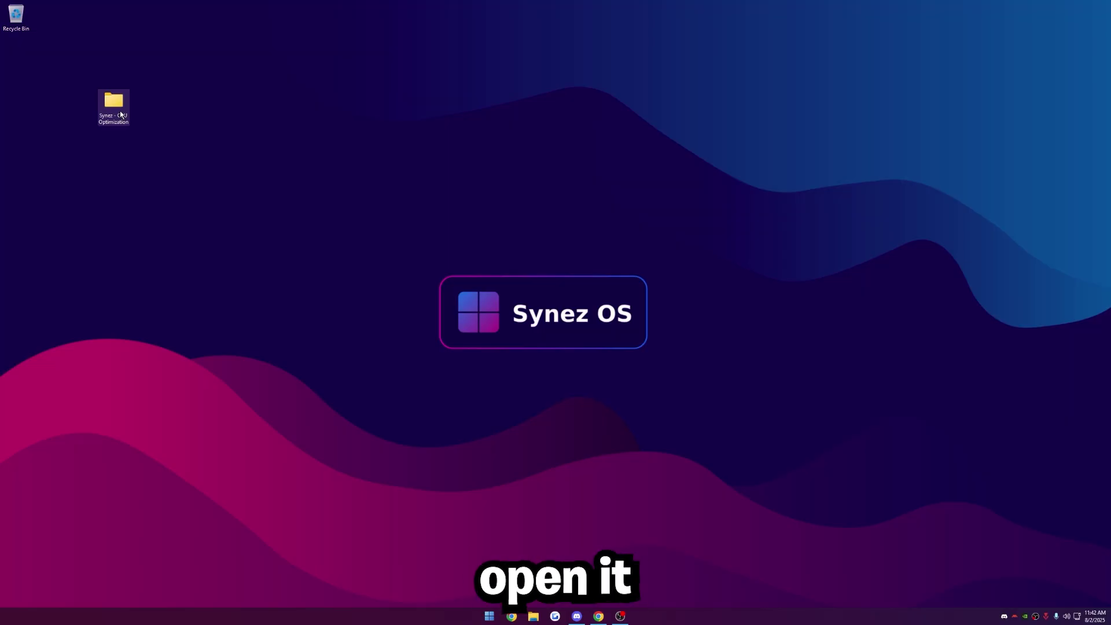
Open Synez - CPU Optimization and then its 1. Enable CPU Cores subfolder
{"action": "double_click", "coordinate": [115, 115]}
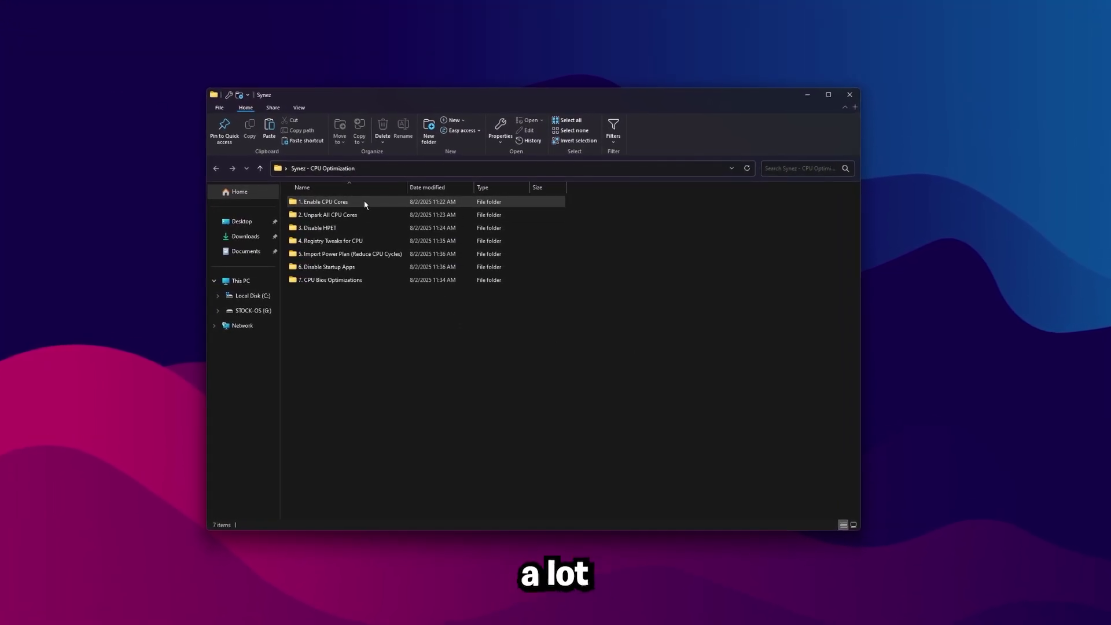
{"action": "double_click", "coordinate": [364, 204]}
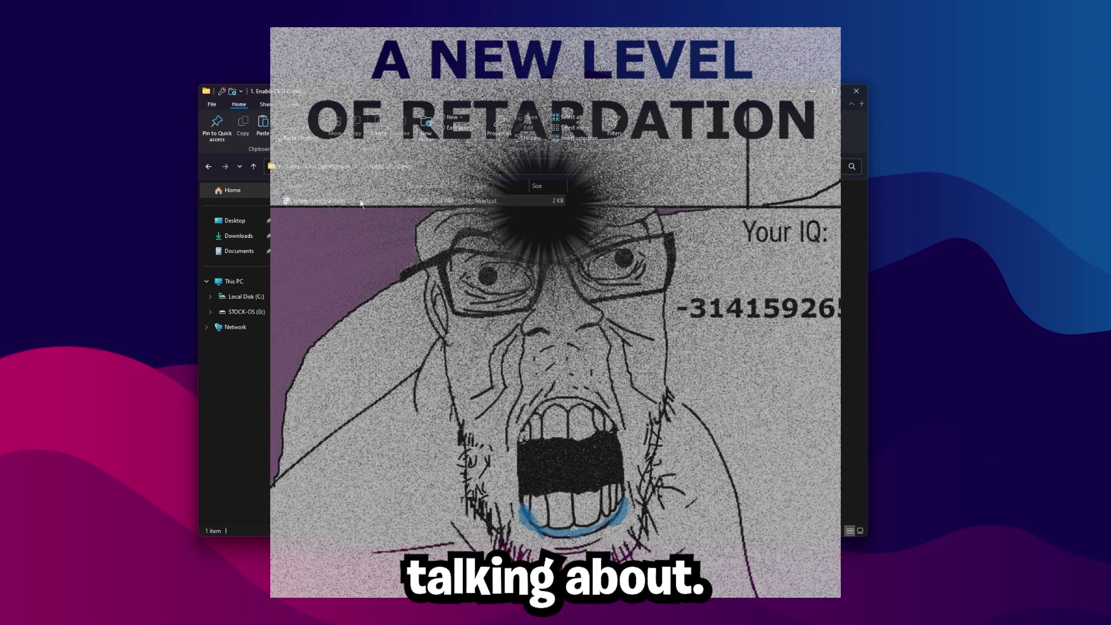
Launch System Configuration and toggle the Number of processors option in advanced boot options
{"action": "double_click", "coordinate": [360, 203]}
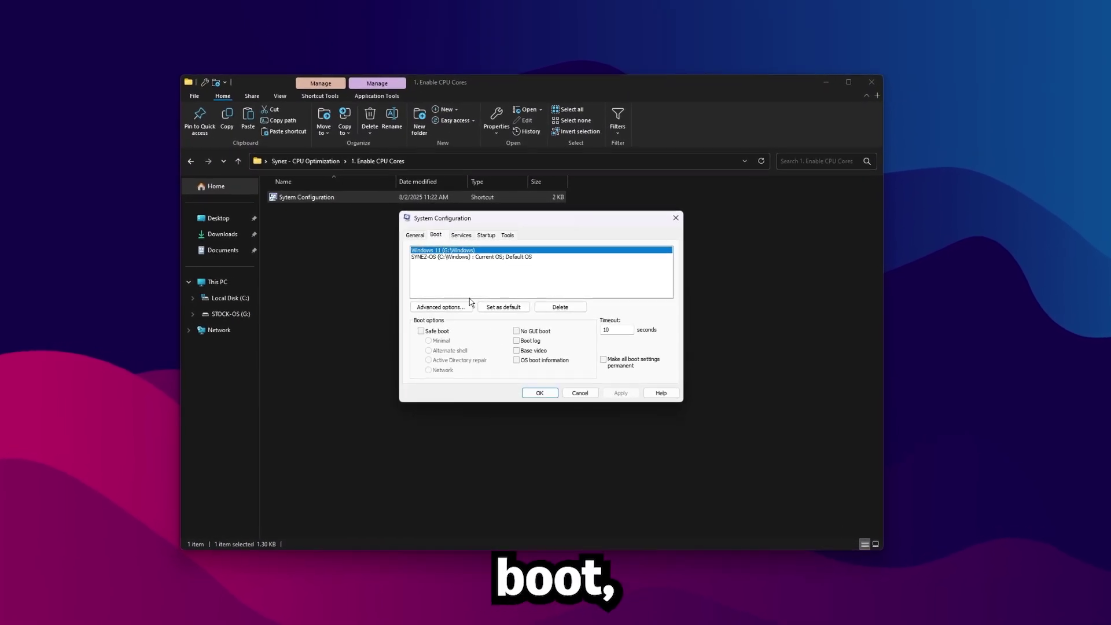
{"action": "left_click", "coordinate": [467, 306]}
{"action": "left_click", "coordinate": [399, 232]}
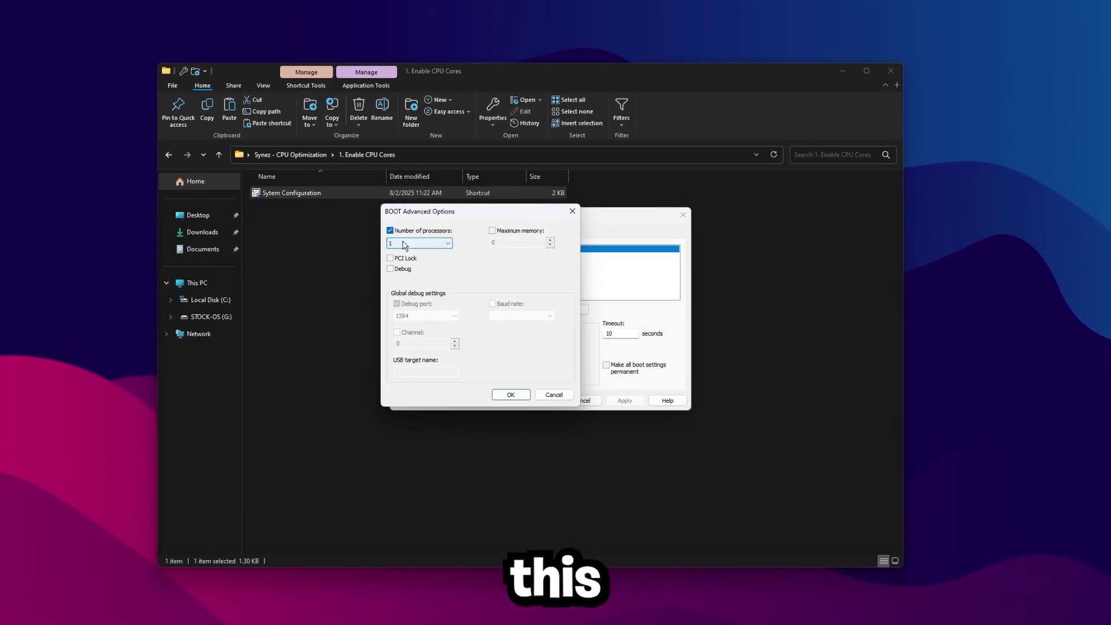
{"action": "left_click", "coordinate": [403, 244]}
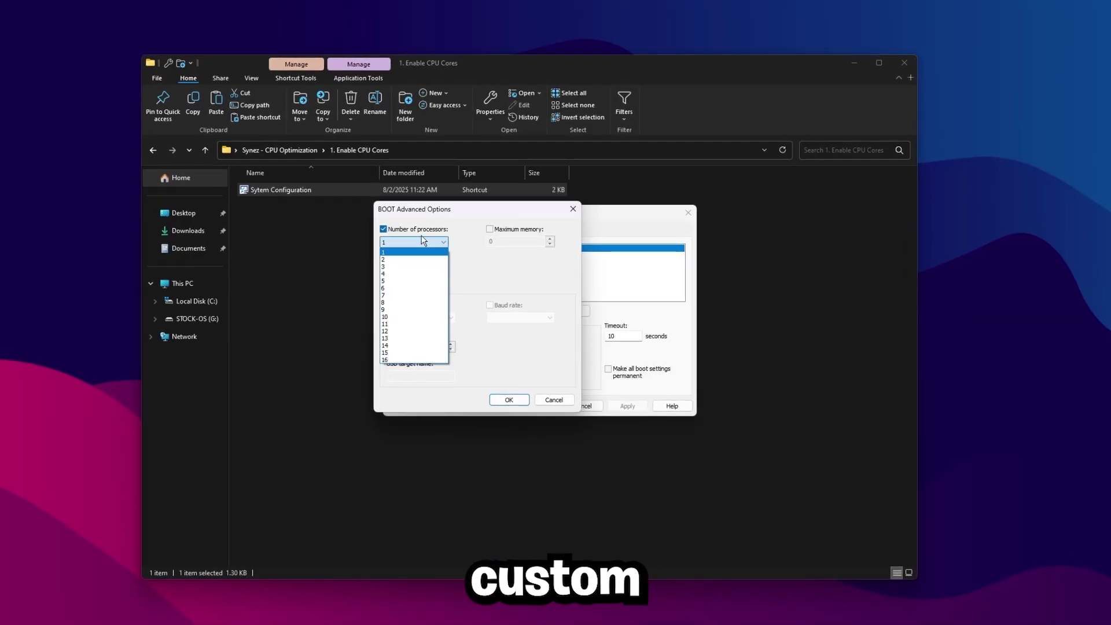
{"action": "left_click_drag", "start_coordinate": [472, 214], "coordinate": [479, 214]}
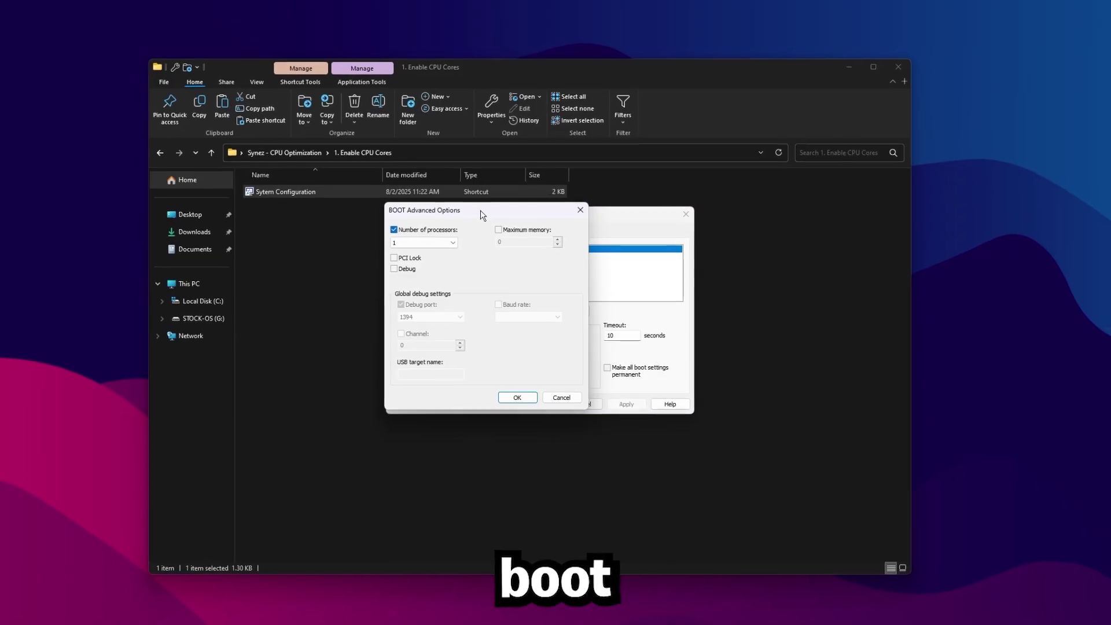
{"action": "left_click", "coordinate": [425, 251]}
{"action": "left_click", "coordinate": [429, 354]}
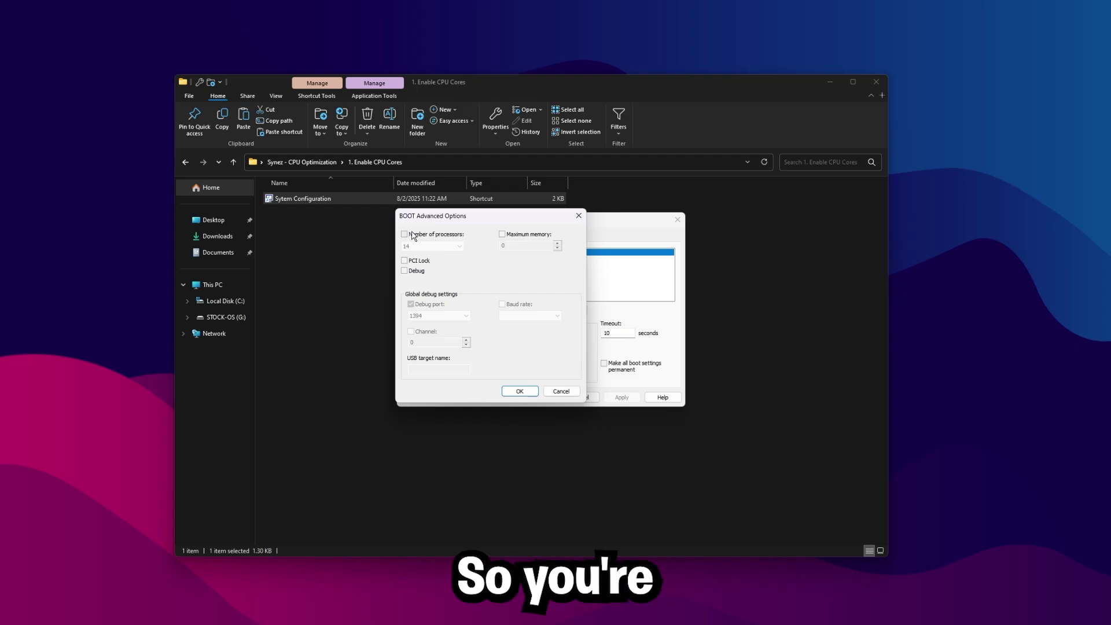
{"action": "left_click", "coordinate": [432, 245]}
{"action": "left_click", "coordinate": [431, 245]}
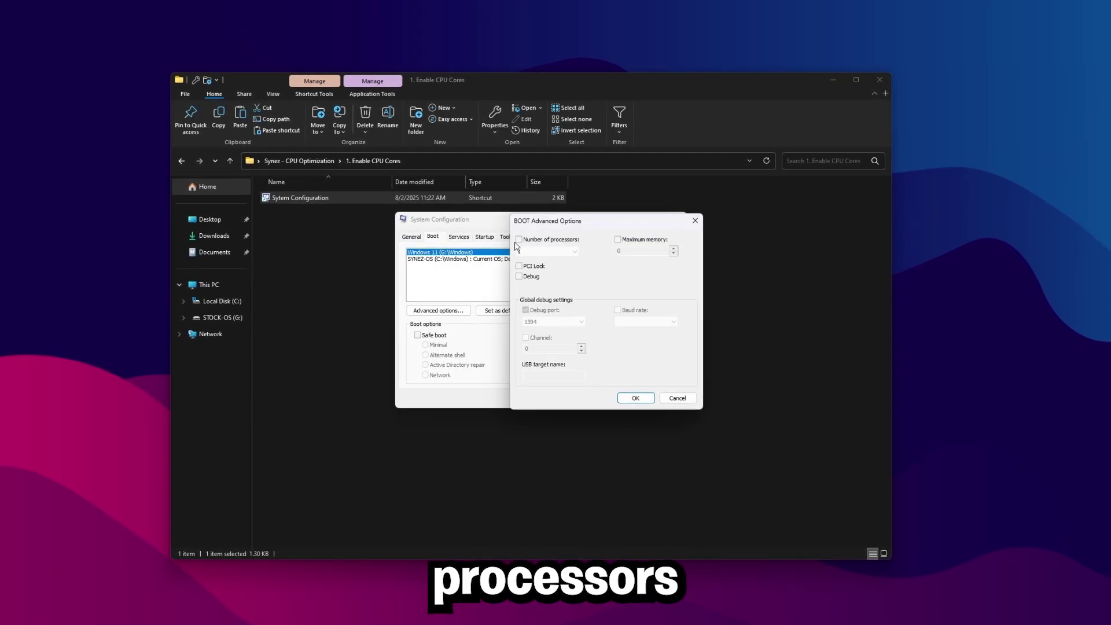
Confirm advanced boot options with Number of processors unchecked, apply, and close System Configuration
{"action": "left_click_drag", "start_coordinate": [514, 221], "coordinate": [427, 221]}
{"action": "left_click", "coordinate": [545, 399]}
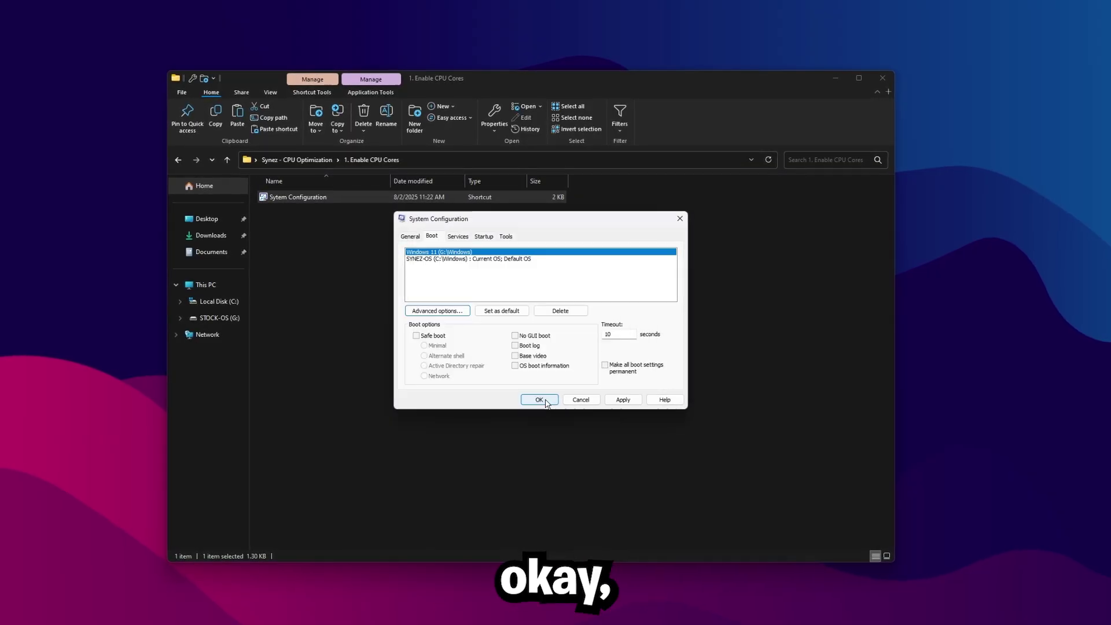
{"action": "left_click", "coordinate": [632, 404]}
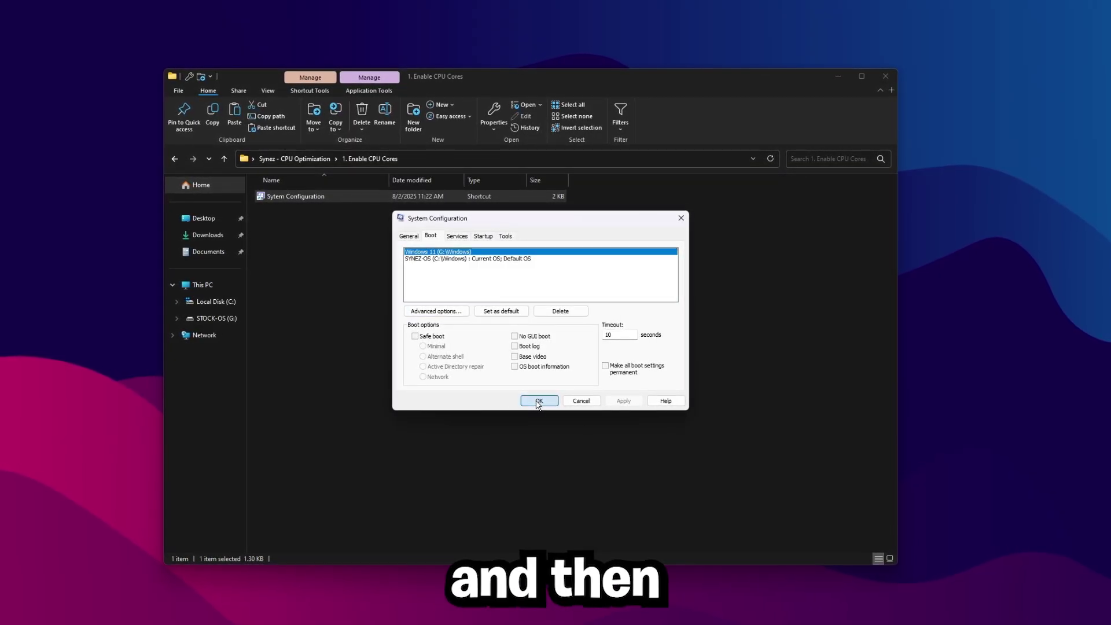
{"action": "left_click", "coordinate": [538, 401]}
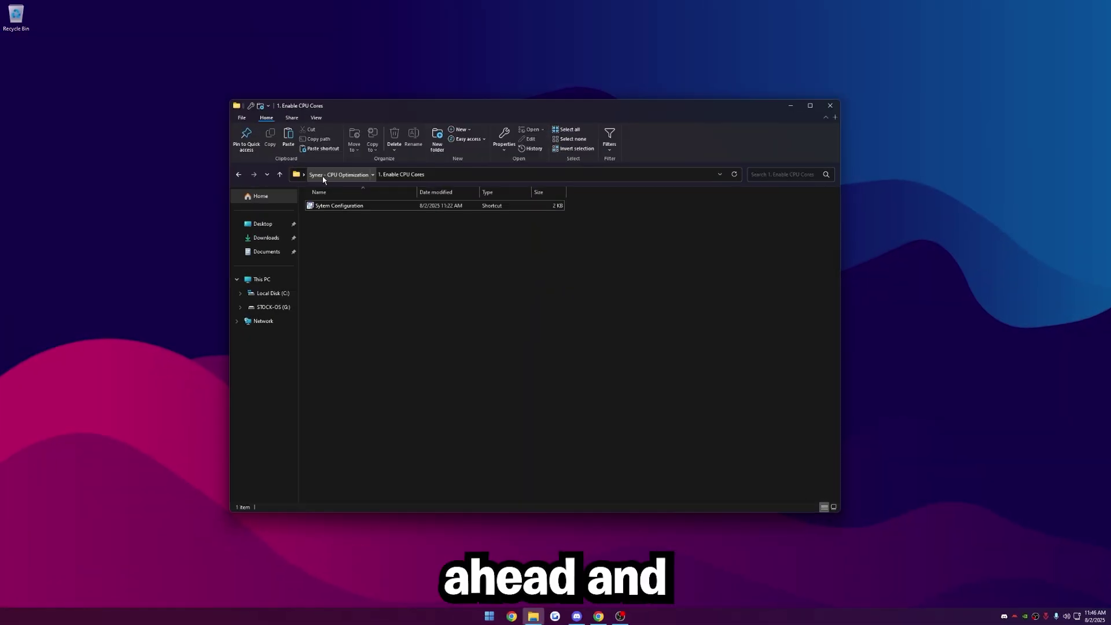
Open the 2. Unpark All CPU Cores folder and launch UnparkCpu
{"action": "left_click", "coordinate": [371, 196]}
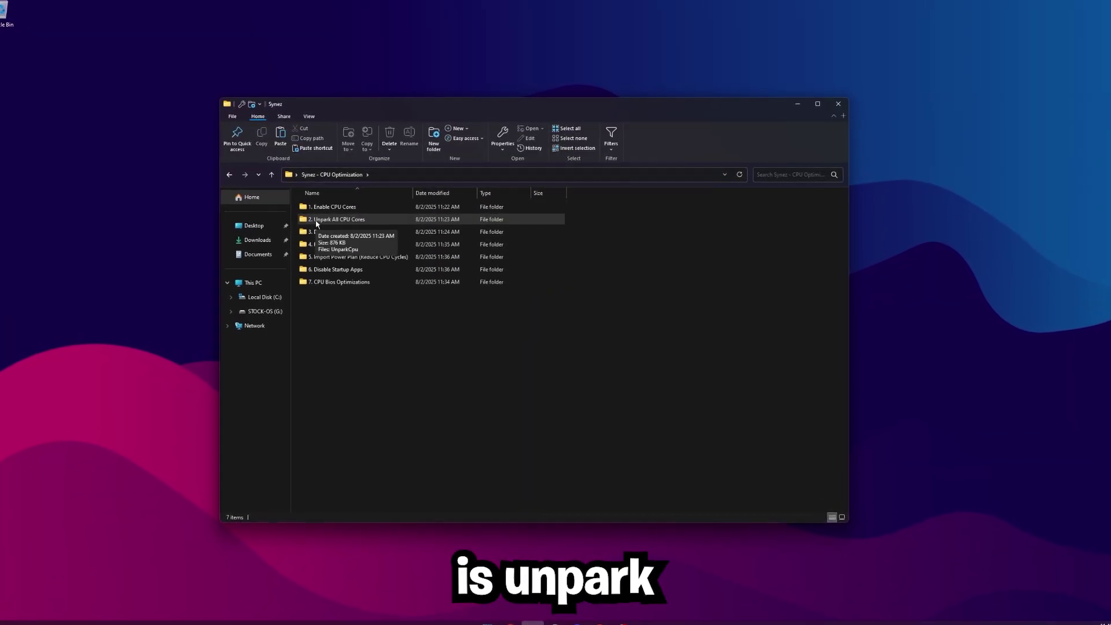
{"action": "double_click", "coordinate": [315, 222]}
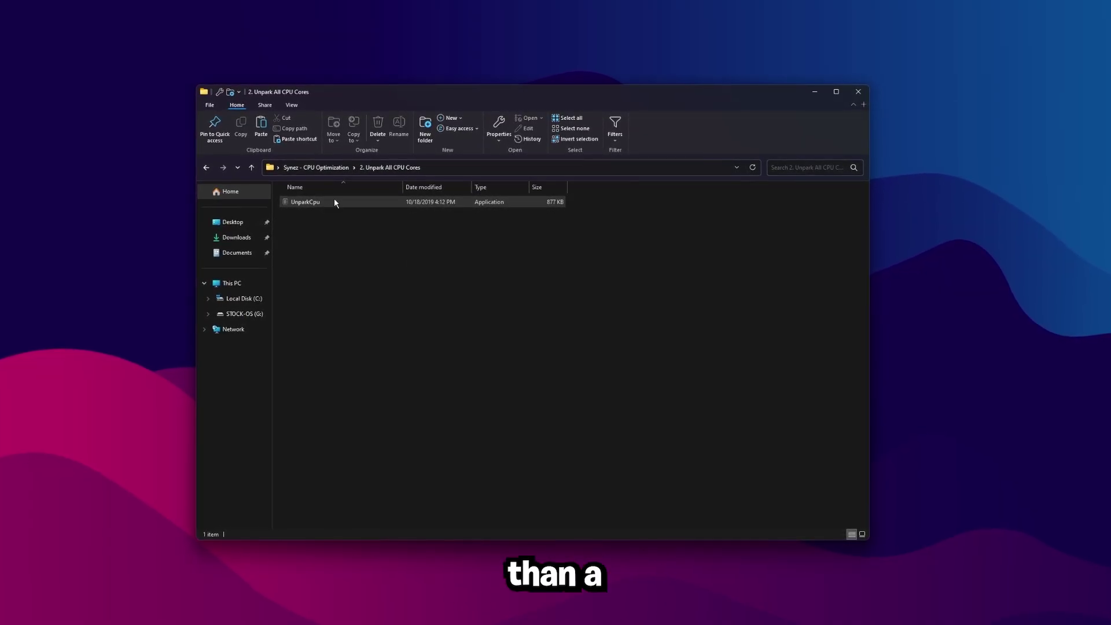
{"action": "double_click", "coordinate": [339, 203]}
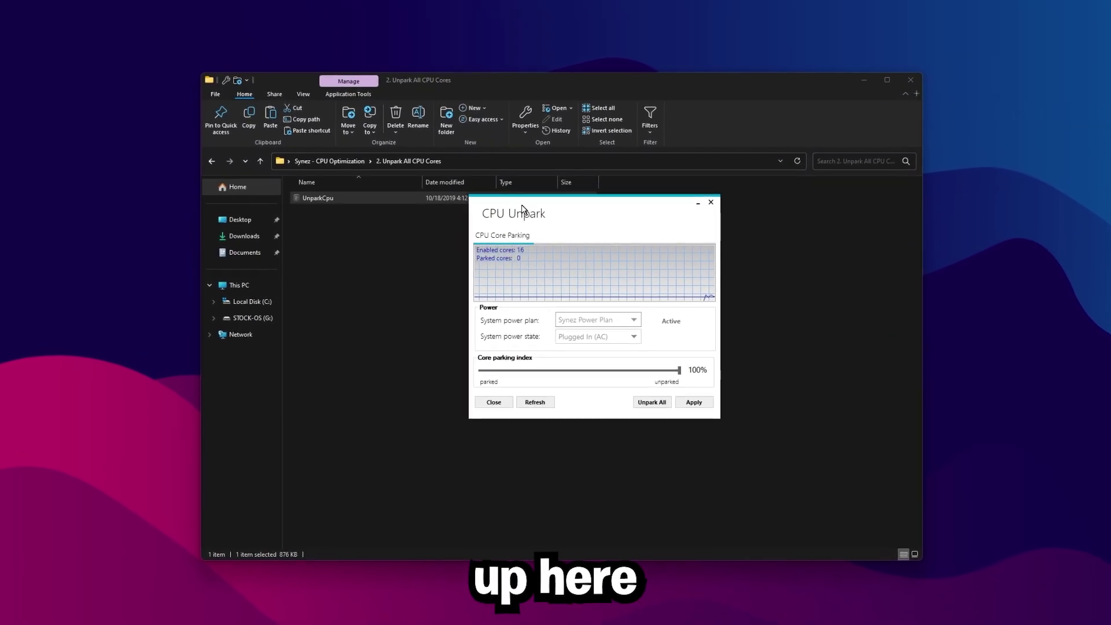
Unpark all 16 CPU cores, dismiss the success messages, and close CPU Unpark
{"action": "left_click", "coordinate": [606, 393]}
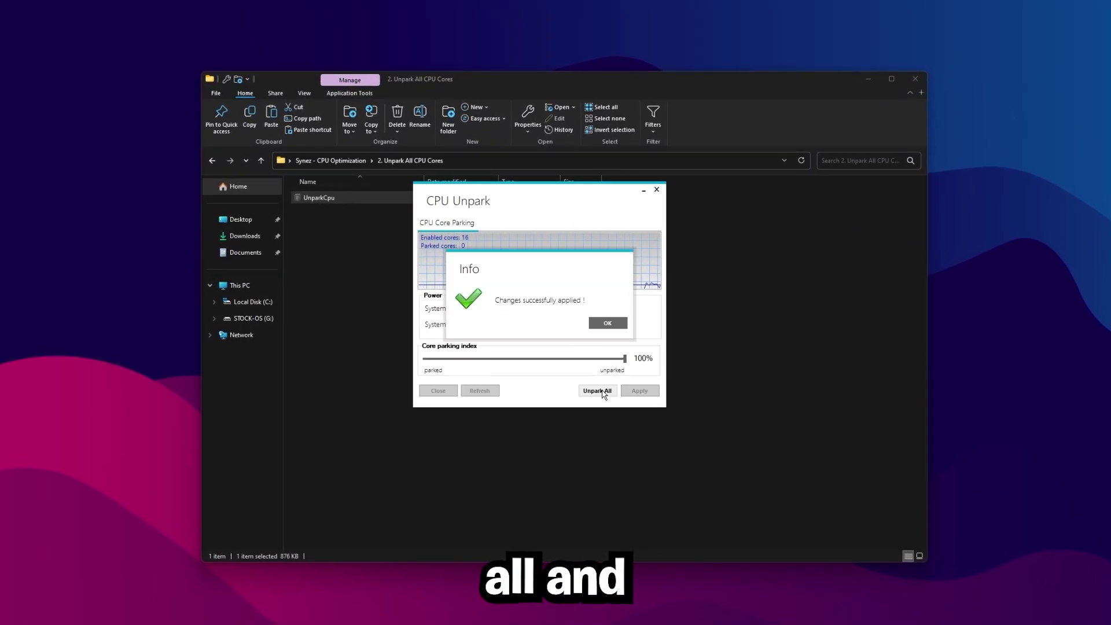
{"action": "left_click", "coordinate": [623, 327]}
{"action": "left_click", "coordinate": [607, 323]}
{"action": "left_click_drag", "start_coordinate": [486, 207], "coordinate": [530, 220]}
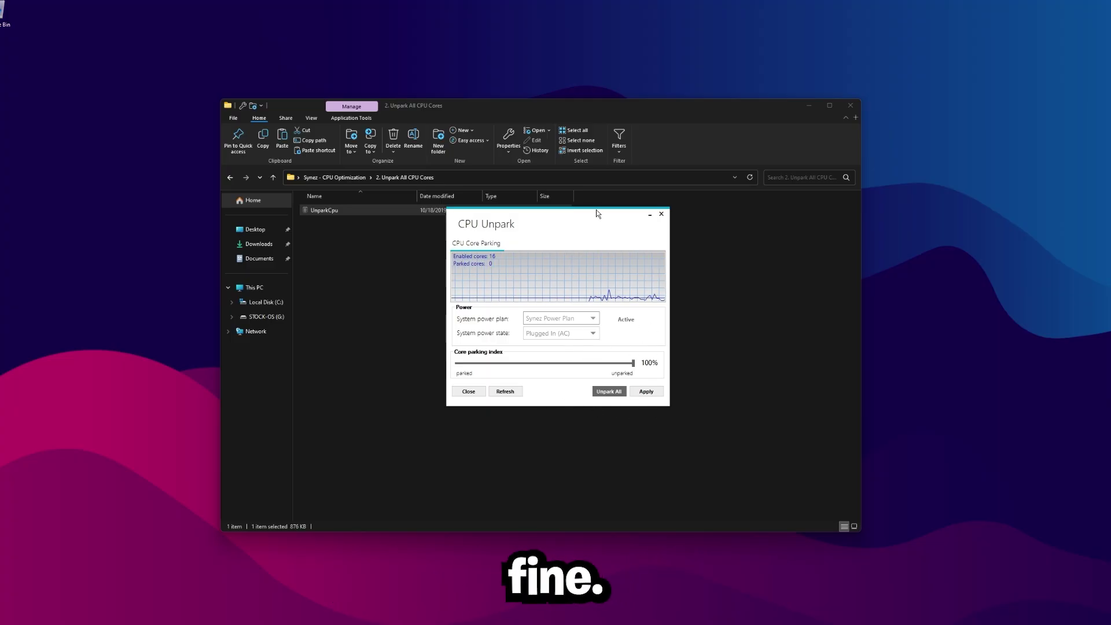
{"action": "left_click_drag", "start_coordinate": [595, 212], "coordinate": [568, 206]}
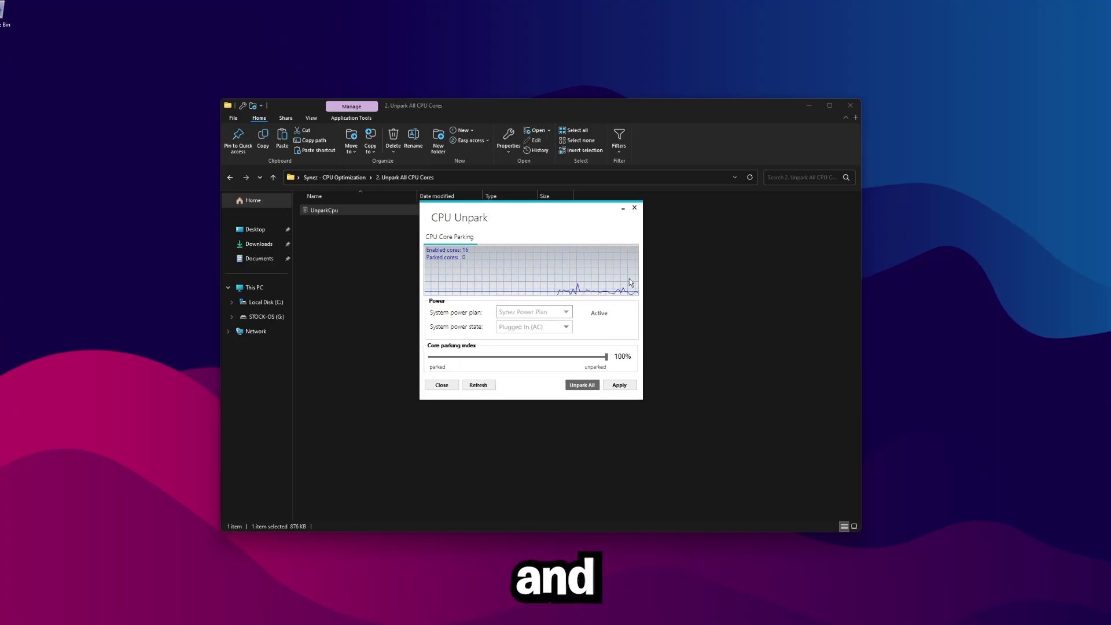
{"action": "left_click", "coordinate": [634, 207]}
Open Device Manager from 3. Disable HPET and find High precision event timer under System devices
{"action": "key", "text": "alt+Up"}
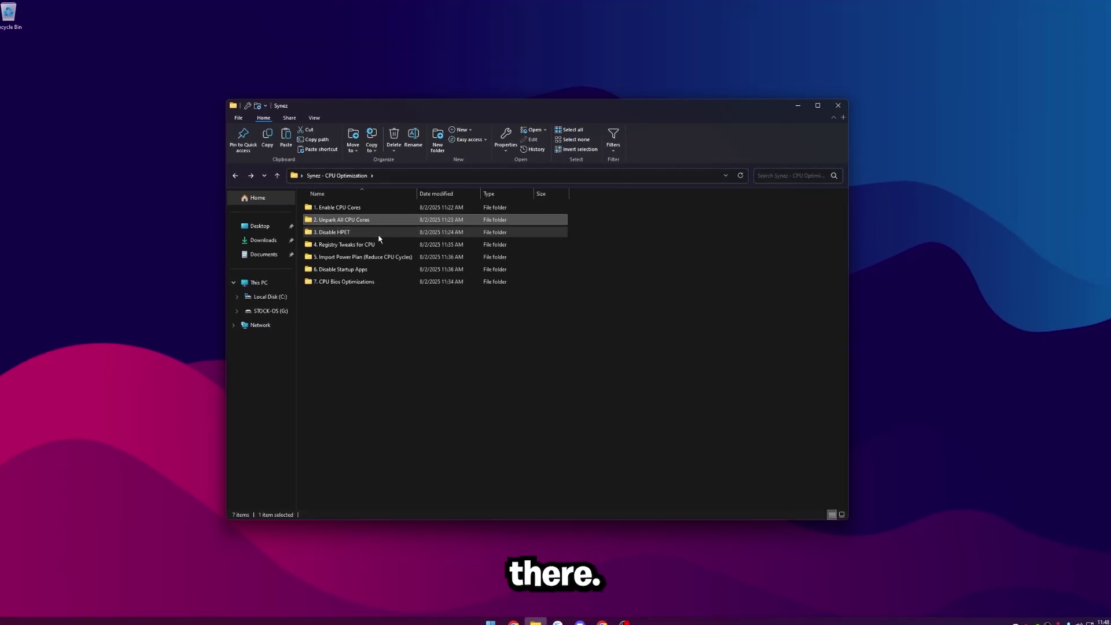
{"action": "double_click", "coordinate": [379, 237]}
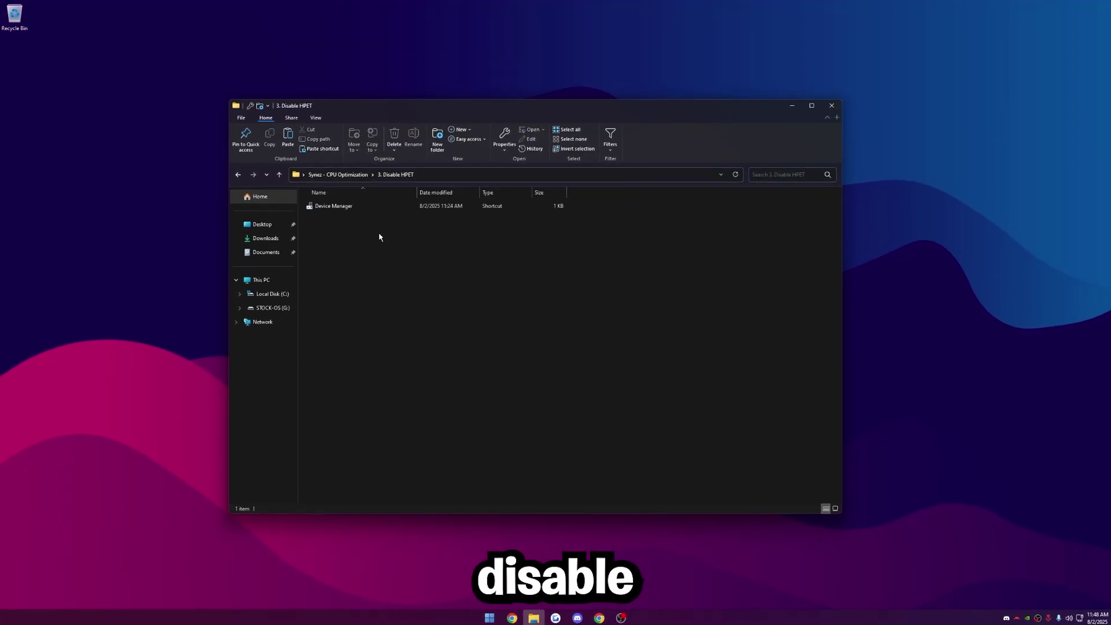
{"action": "double_click", "coordinate": [357, 209]}
{"action": "left_click_drag", "start_coordinate": [198, 31], "coordinate": [572, 137]}
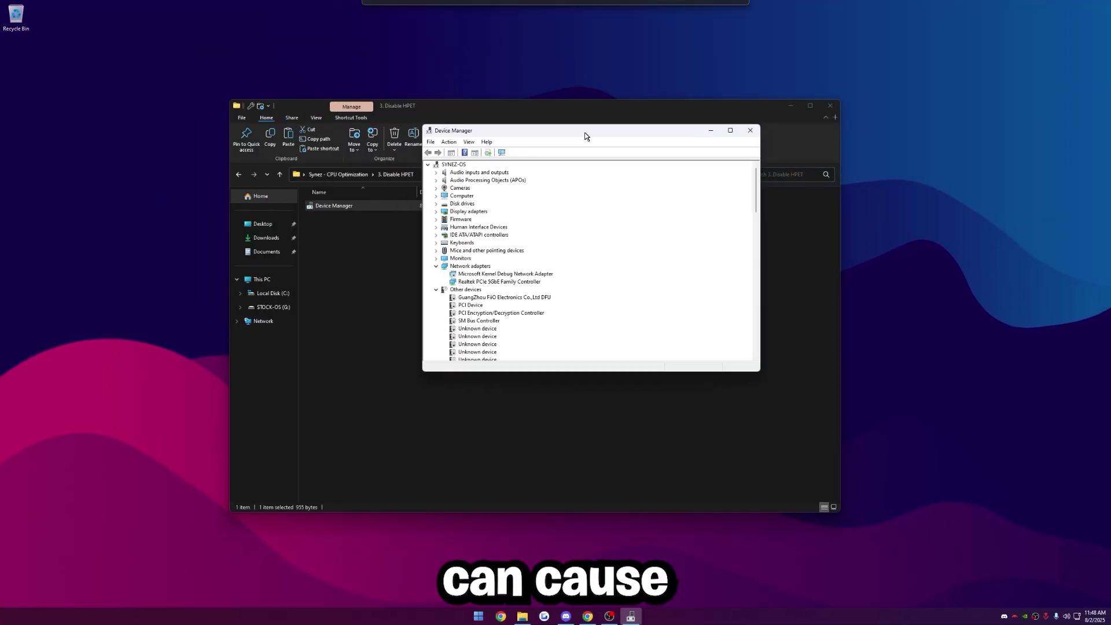
{"action": "scroll", "coordinate": [550, 318], "scroll_direction": "down", "scroll_amount": 10}
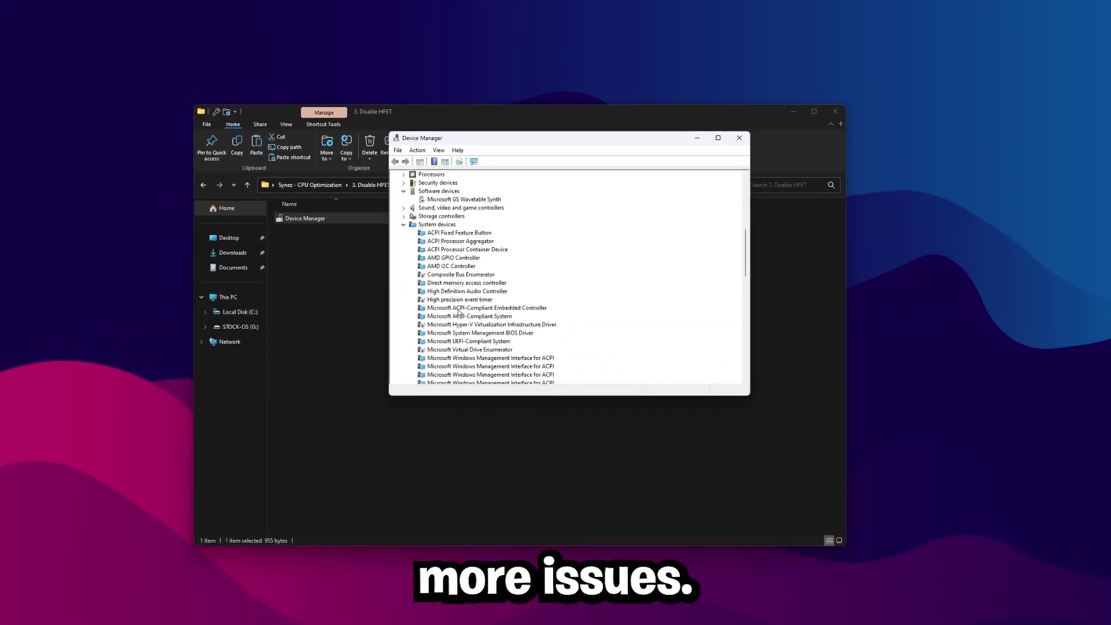
{"action": "left_click", "coordinate": [444, 300]}
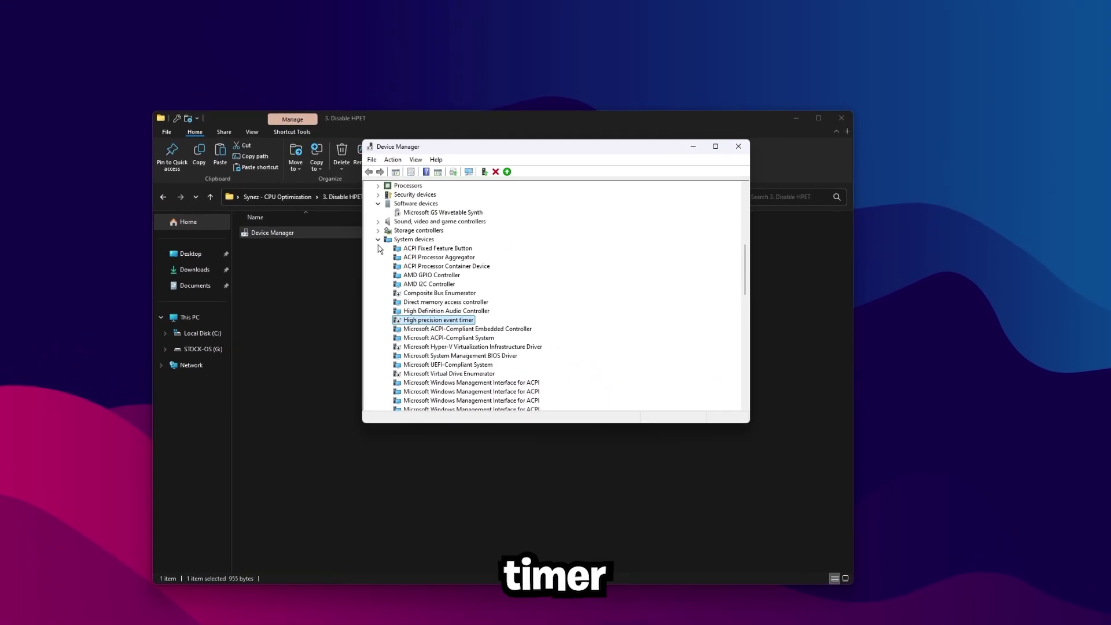
{"action": "key", "text": "Left"}
{"action": "key", "text": "Left"}
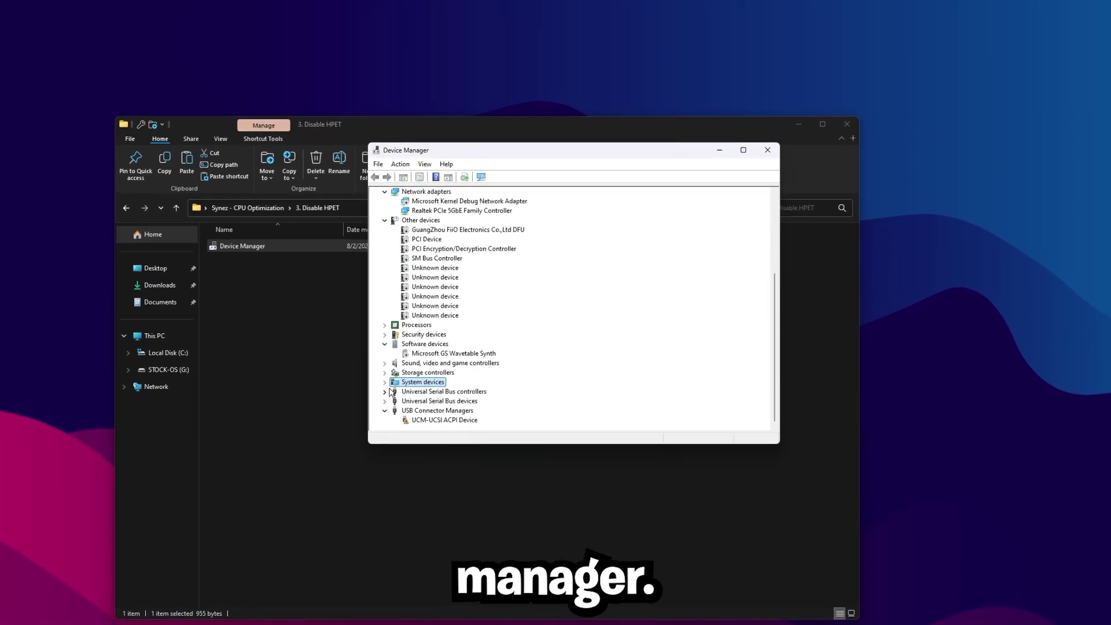
{"action": "key", "text": "Right"}
Disable the High precision event timer device and confirm with Yes
{"action": "right_click", "coordinate": [437, 278]}
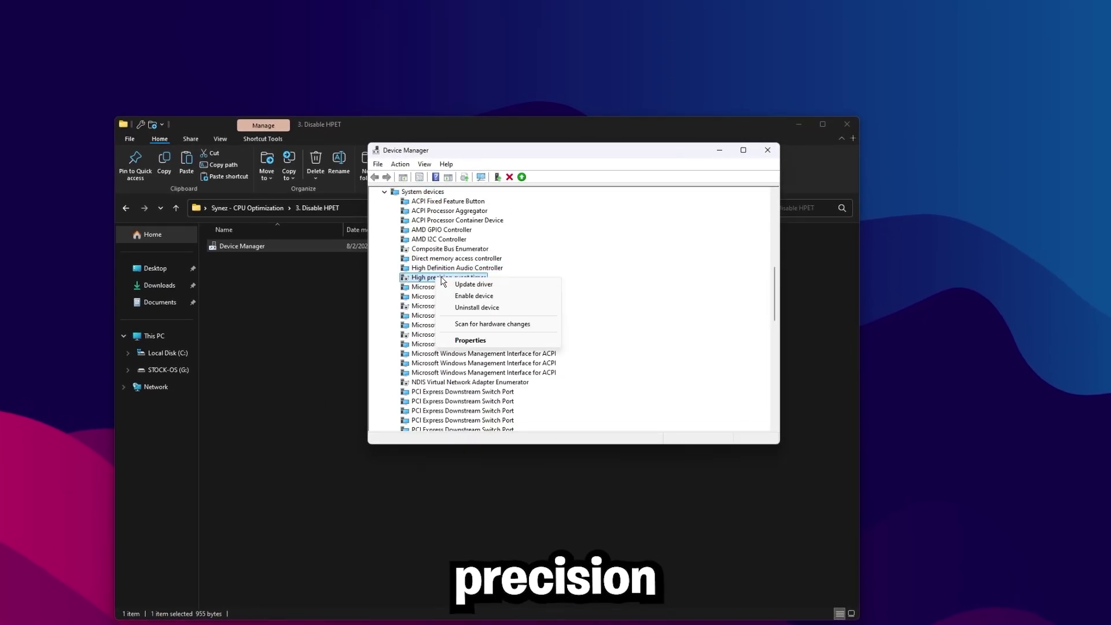
{"action": "left_click", "coordinate": [476, 296]}
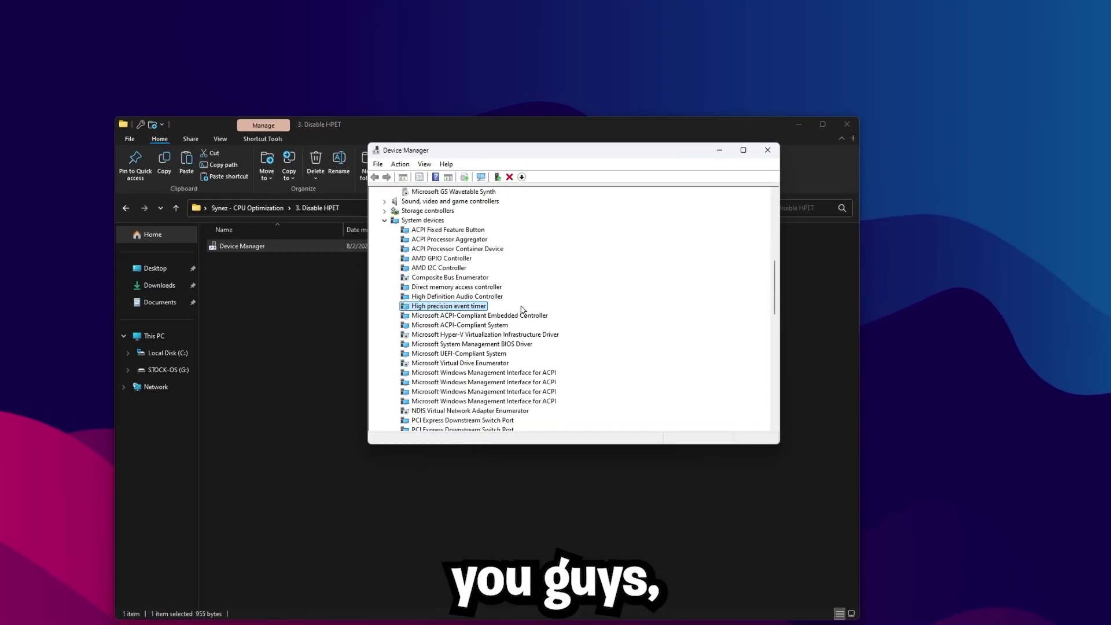
{"action": "right_click", "coordinate": [425, 308]}
{"action": "left_click", "coordinate": [465, 325]}
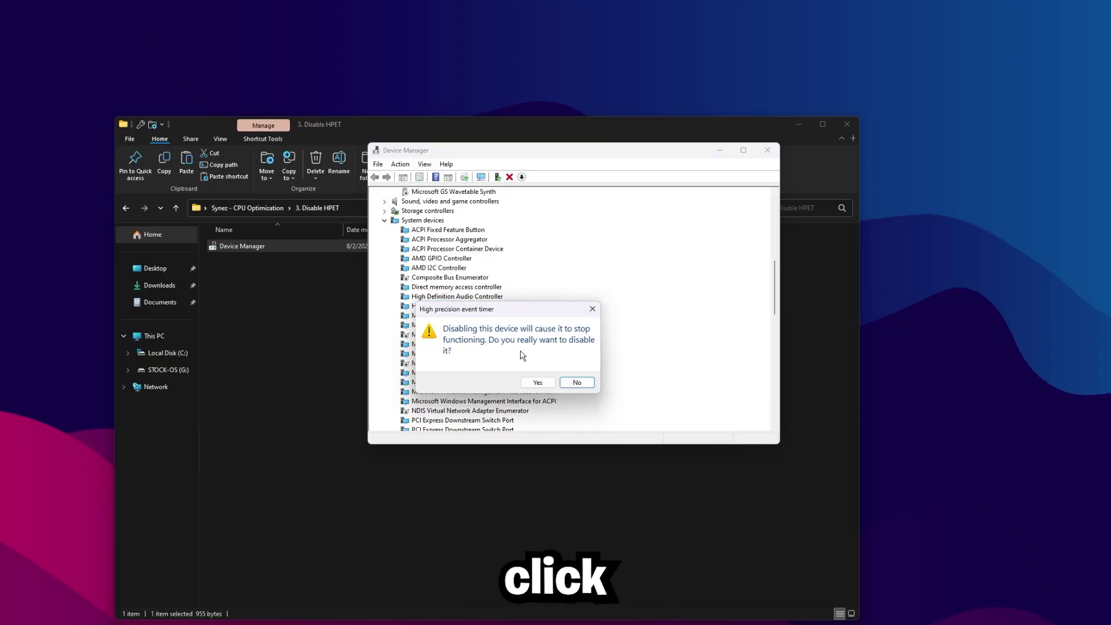
{"action": "left_click", "coordinate": [537, 383]}
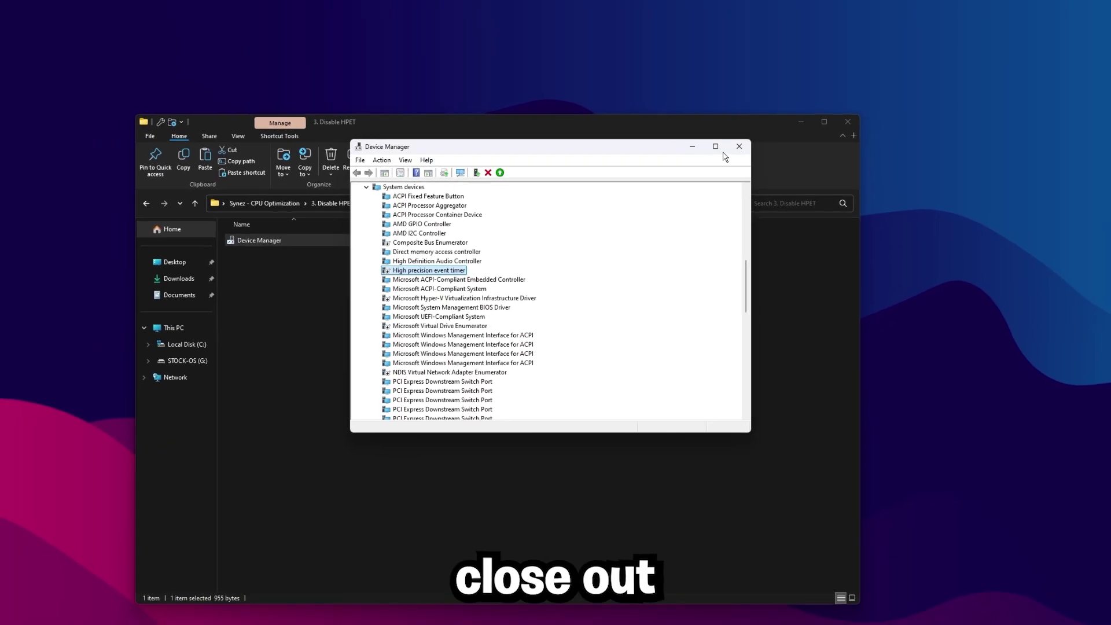
Open 4. Registry Tweaks for CPU and enable PowerRun's Allow Command Line option
{"action": "left_click", "coordinate": [771, 154]}
{"action": "left_click", "coordinate": [116, 213]}
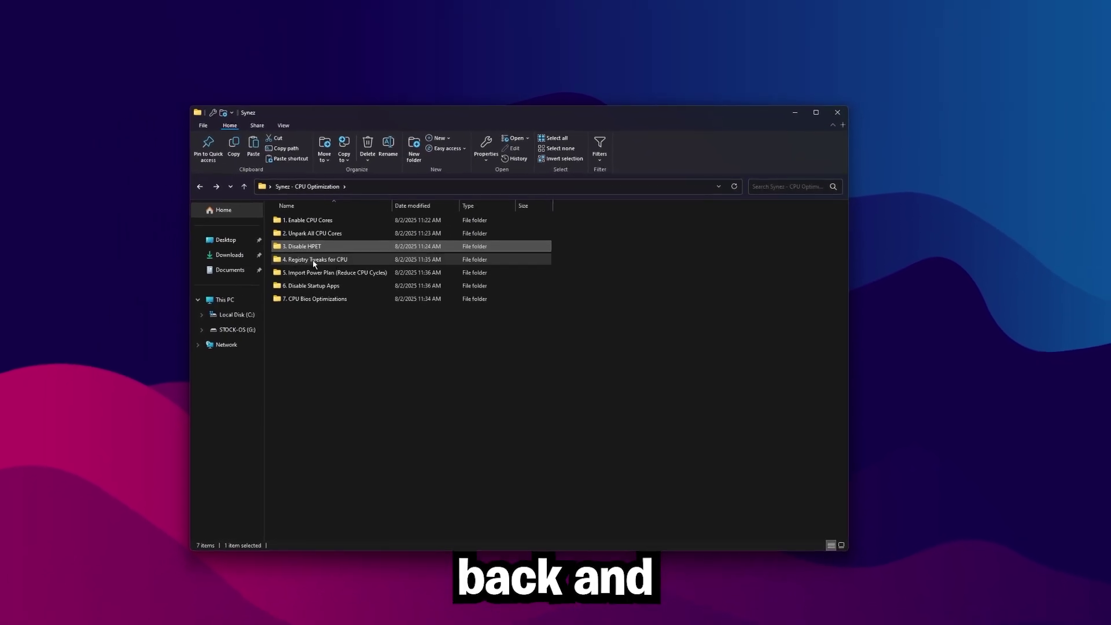
{"action": "double_click", "coordinate": [325, 250]}
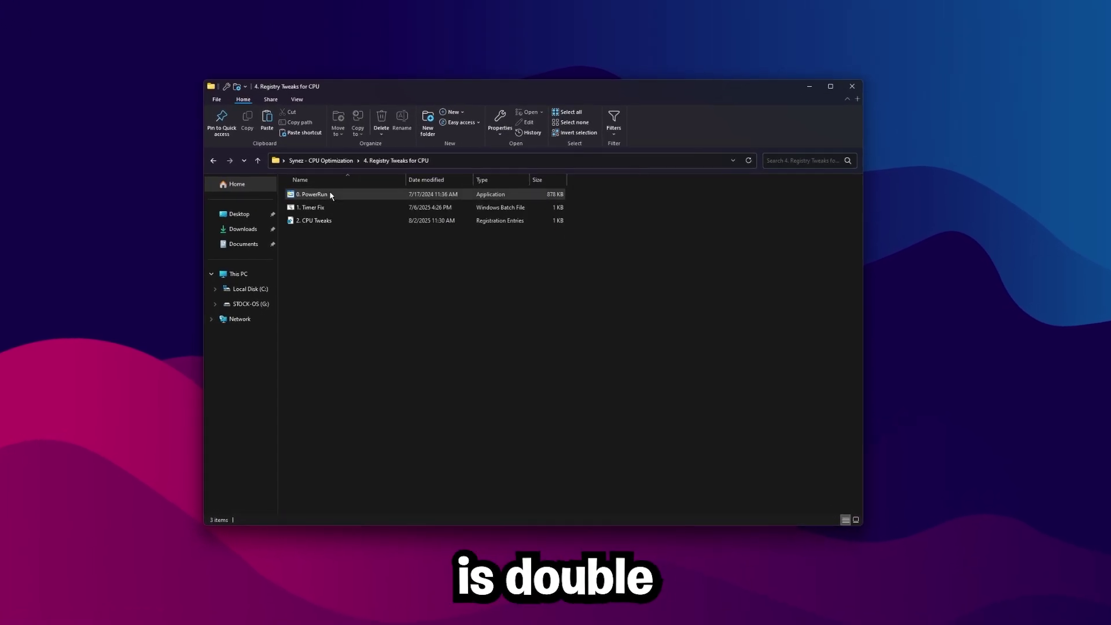
{"action": "double_click", "coordinate": [329, 195]}
{"action": "left_click", "coordinate": [403, 211]}
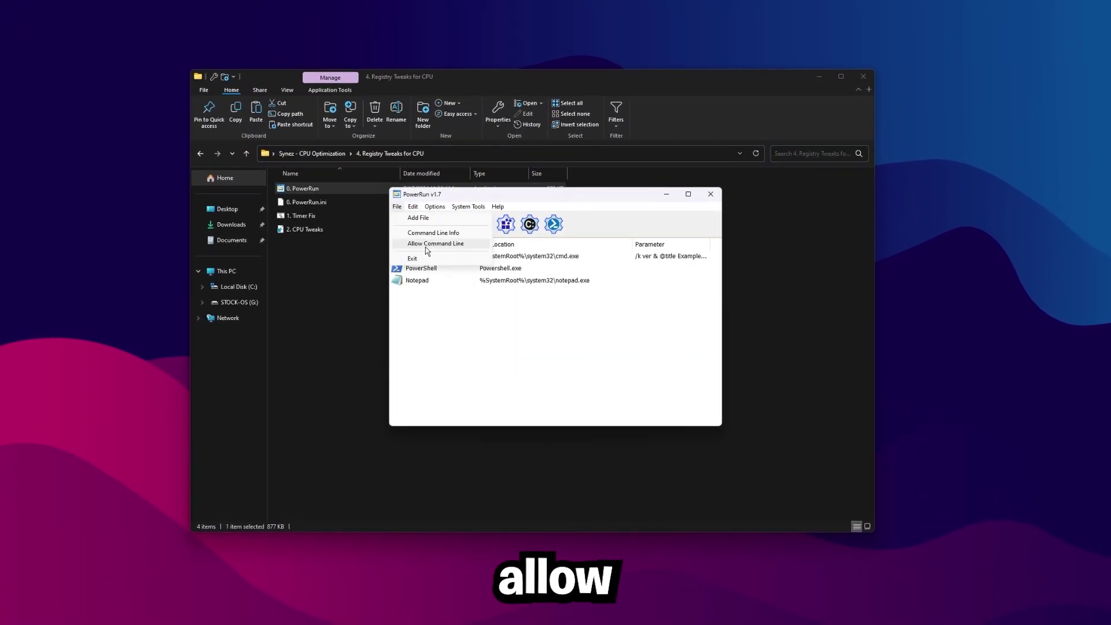
{"action": "left_click", "coordinate": [426, 244]}
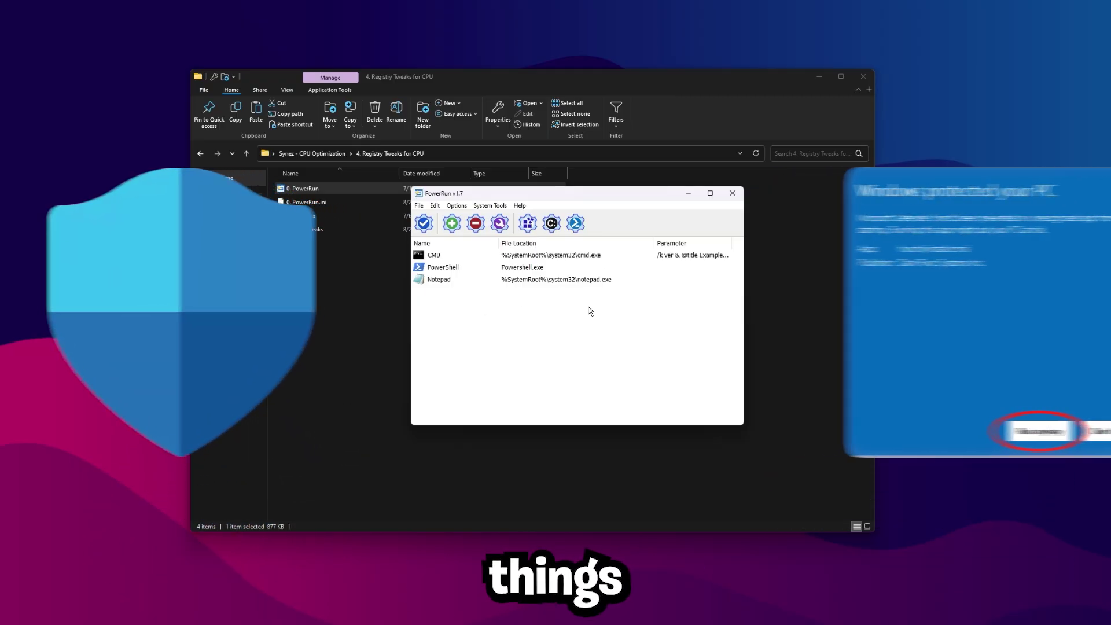
{"action": "left_click", "coordinate": [418, 205]}
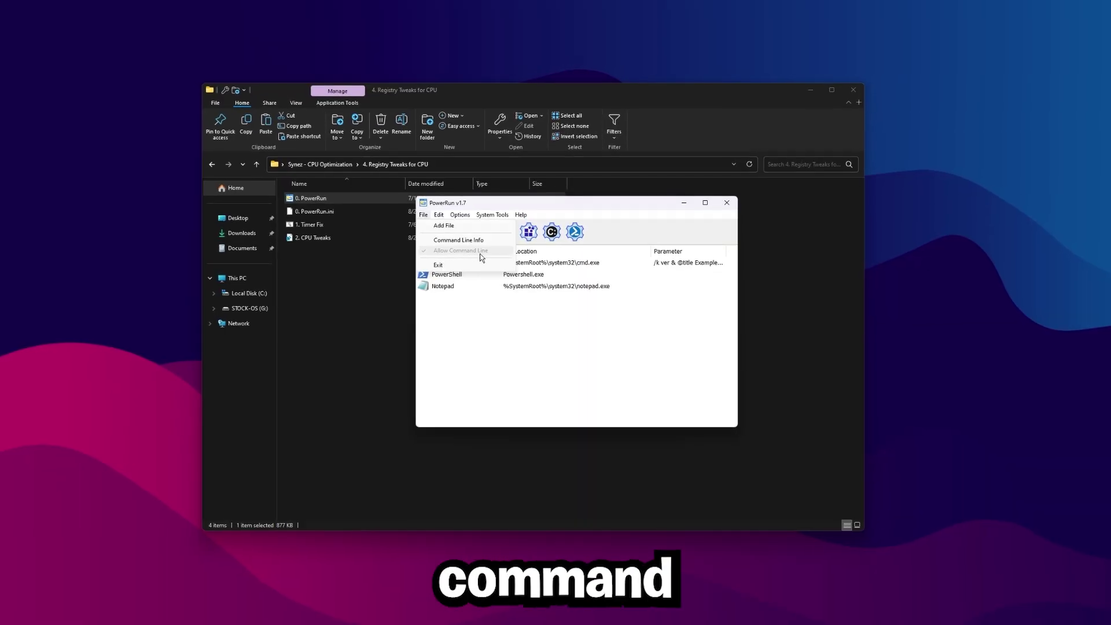
{"action": "left_click", "coordinate": [694, 342]}
{"action": "left_click", "coordinate": [727, 203]}
Run 1. Timer Fix and merge 2. CPU Tweaks into the registry through PowerRun
{"action": "left_click", "coordinate": [353, 225]}
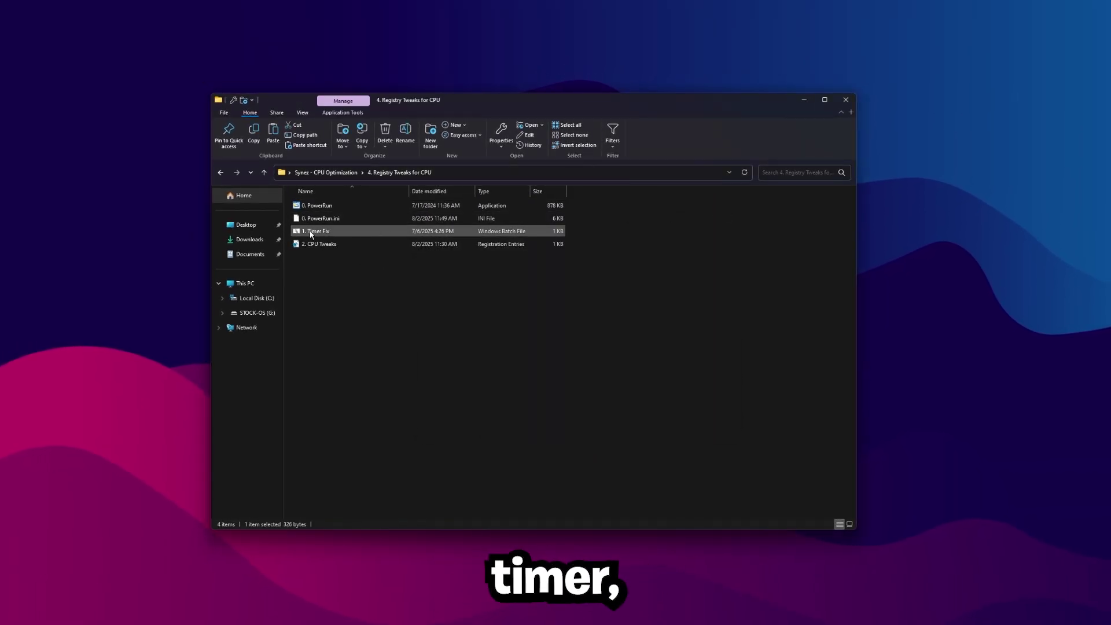
{"action": "left_click_drag", "start_coordinate": [359, 231], "coordinate": [336, 209]}
{"action": "left_click", "coordinate": [298, 243]}
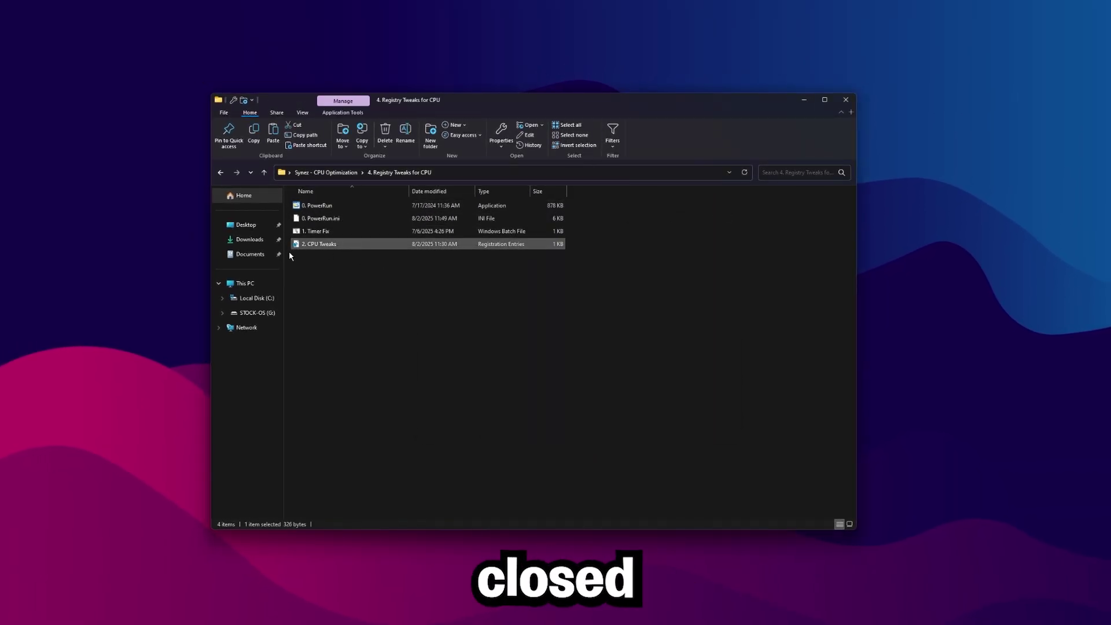
{"action": "left_click_drag", "start_coordinate": [306, 247], "coordinate": [327, 206]}
{"action": "left_click", "coordinate": [633, 328]}
{"action": "left_click", "coordinate": [659, 317]}
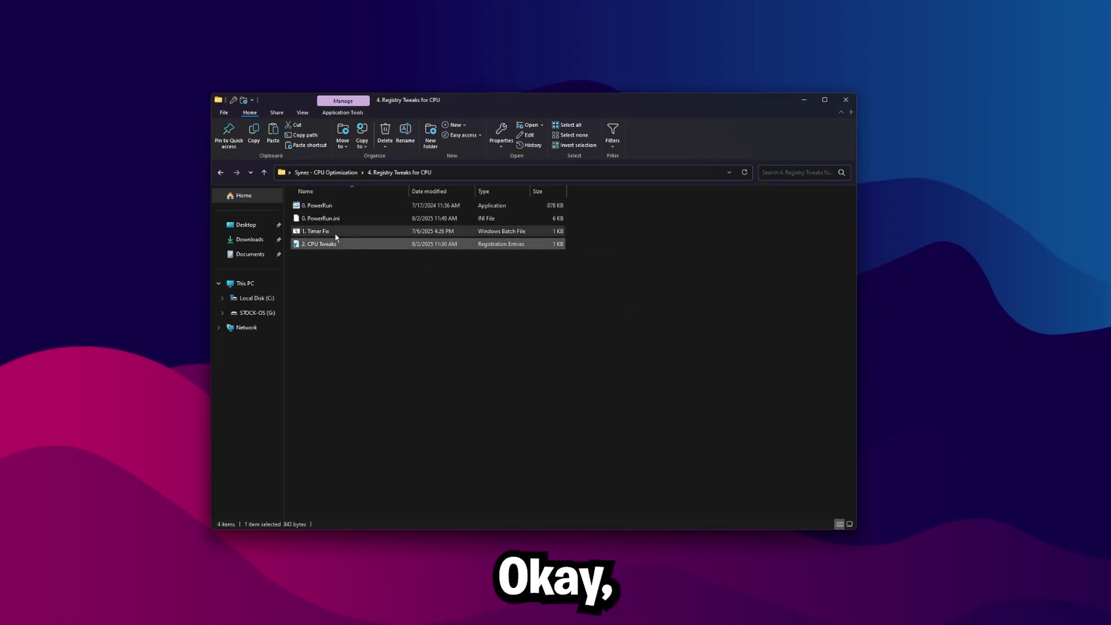
{"action": "right_click", "coordinate": [359, 233]}
{"action": "left_click", "coordinate": [377, 252]}
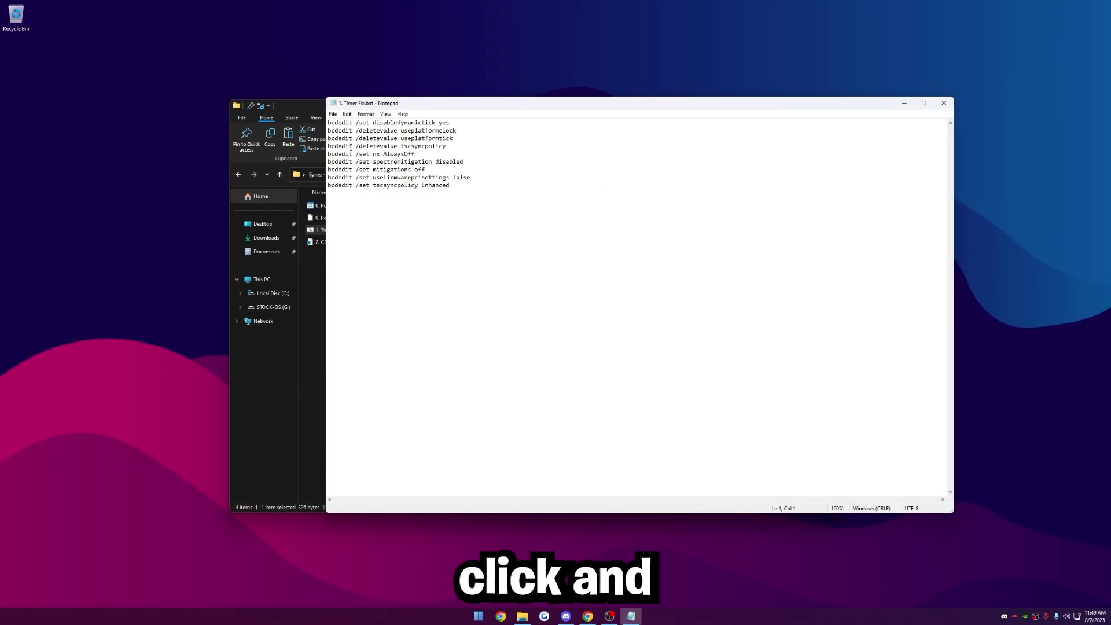
{"action": "right_click", "coordinate": [316, 242]}
{"action": "left_click", "coordinate": [334, 261]}
{"action": "left_click_drag", "start_coordinate": [432, 103], "coordinate": [223, 121]}
{"action": "left_click", "coordinate": [867, 103]}
{"action": "left_click_drag", "start_coordinate": [527, 106], "coordinate": [710, 108]}
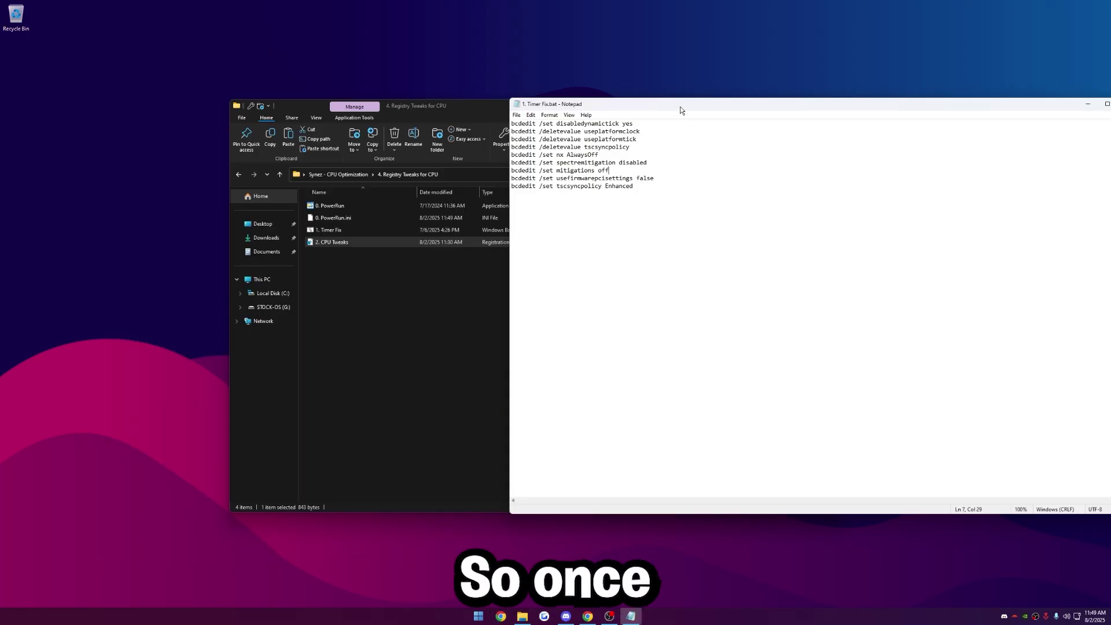
{"action": "left_click_drag", "start_coordinate": [679, 107], "coordinate": [364, 129]}
Close the Timer Fix window and open the 5. Import Power Plan (Reduce CPU Cycles) folder
{"action": "left_click", "coordinate": [801, 131]}
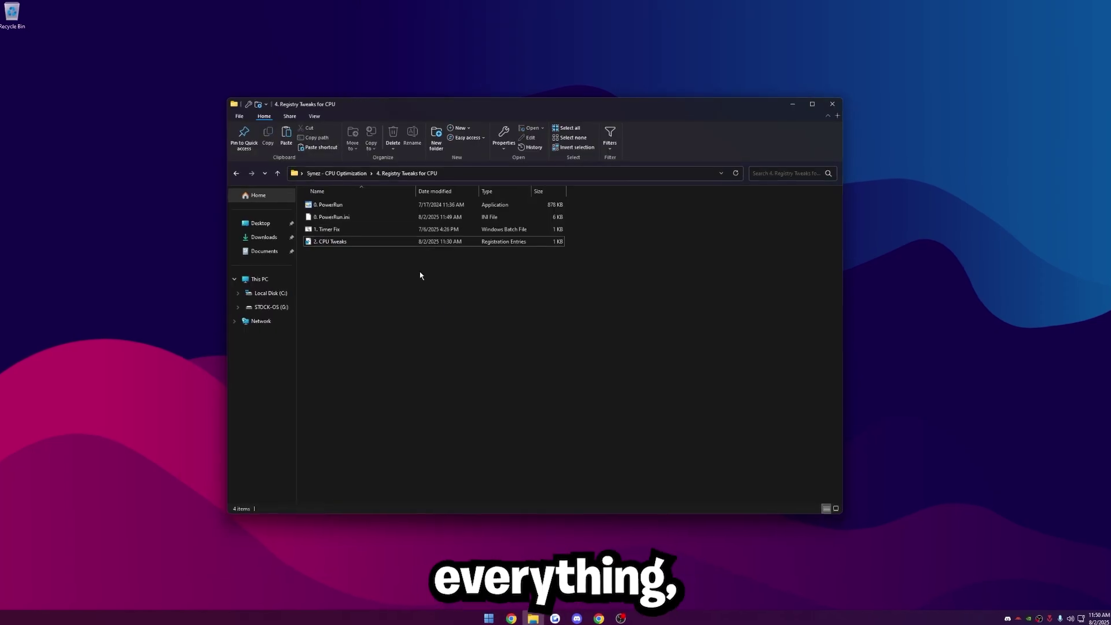
{"action": "left_click", "coordinate": [338, 173]}
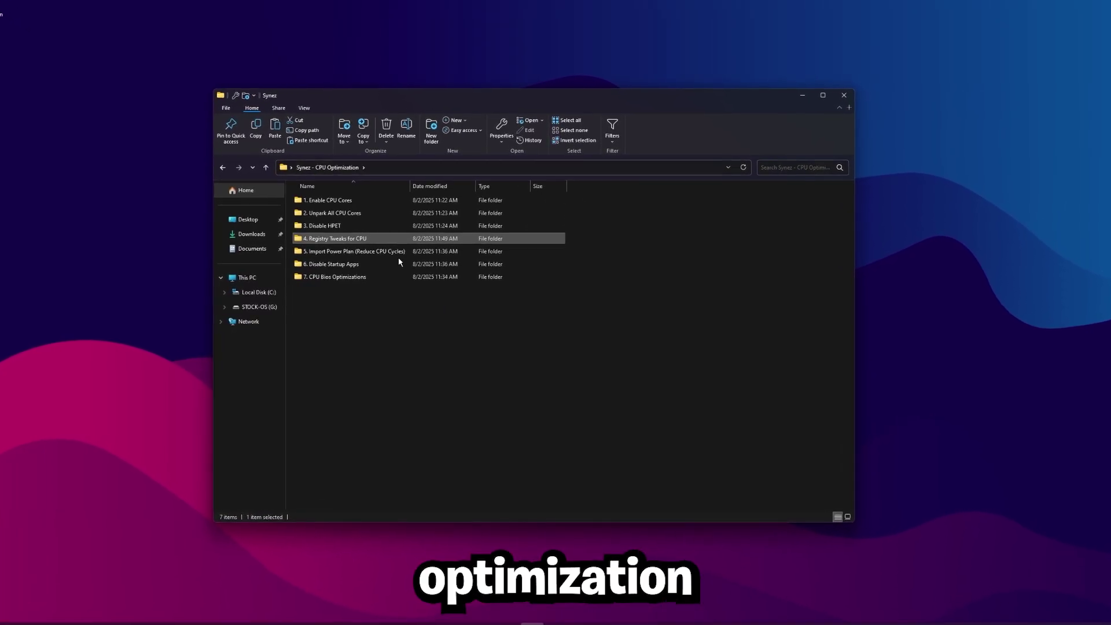
{"action": "double_click", "coordinate": [324, 252]}
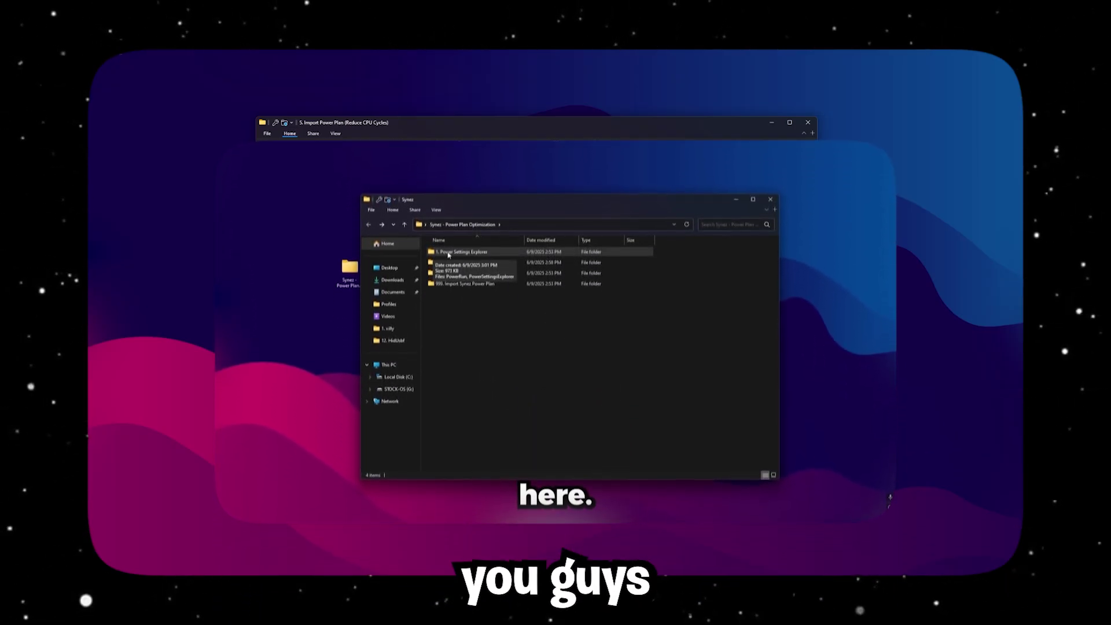
{"action": "double_click", "coordinate": [448, 253]}
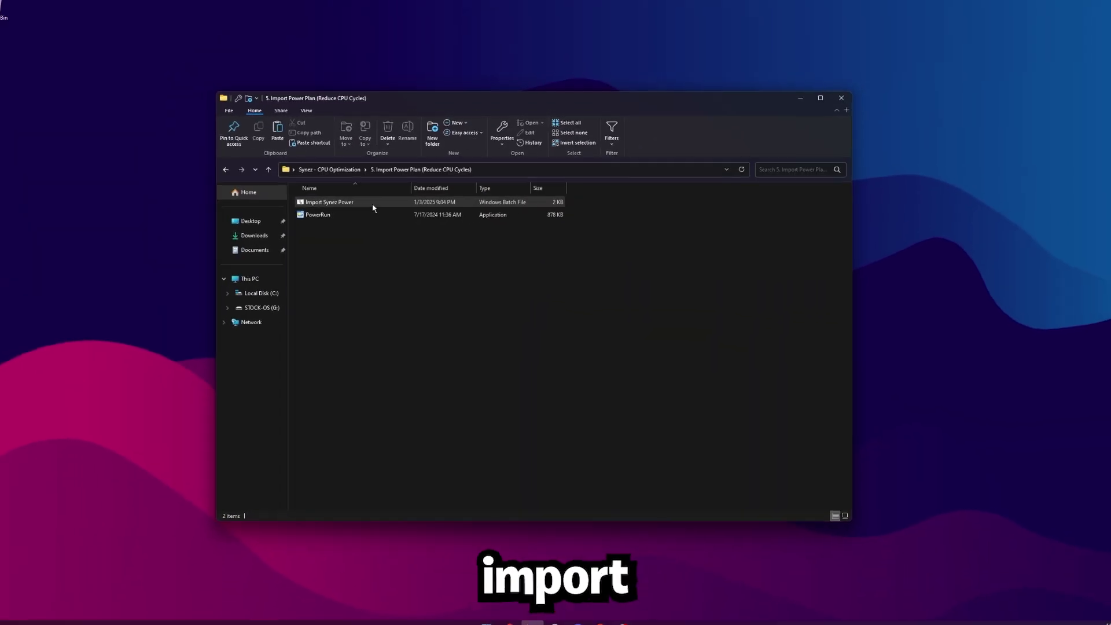
Import the Synez Power Plan by running Import Synez Power through PowerRun
{"action": "double_click", "coordinate": [370, 207]}
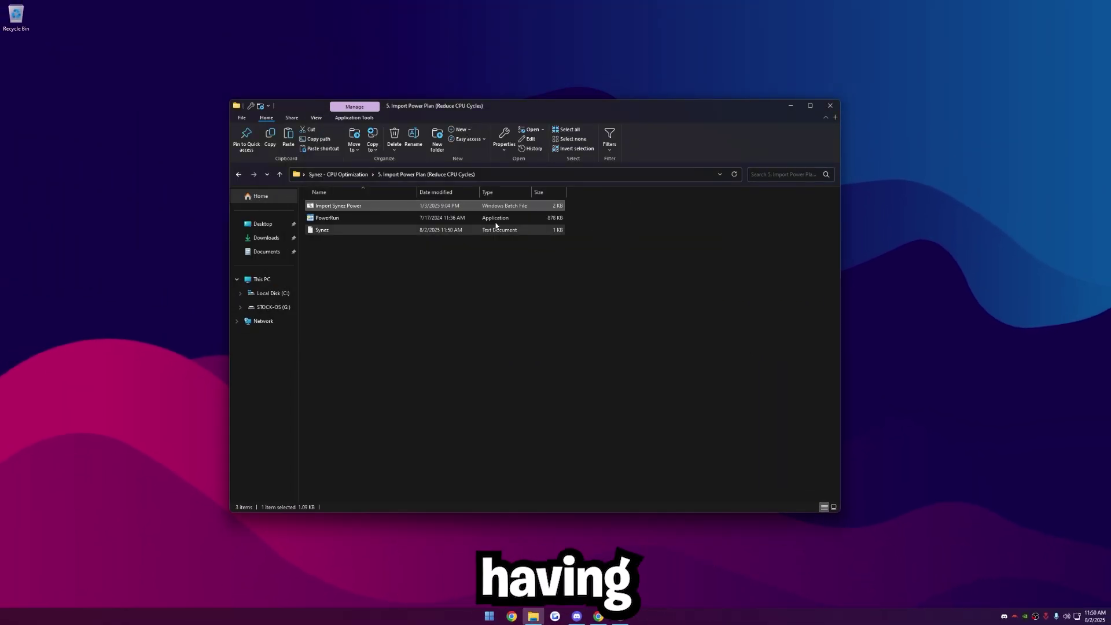
{"action": "double_click", "coordinate": [324, 218]}
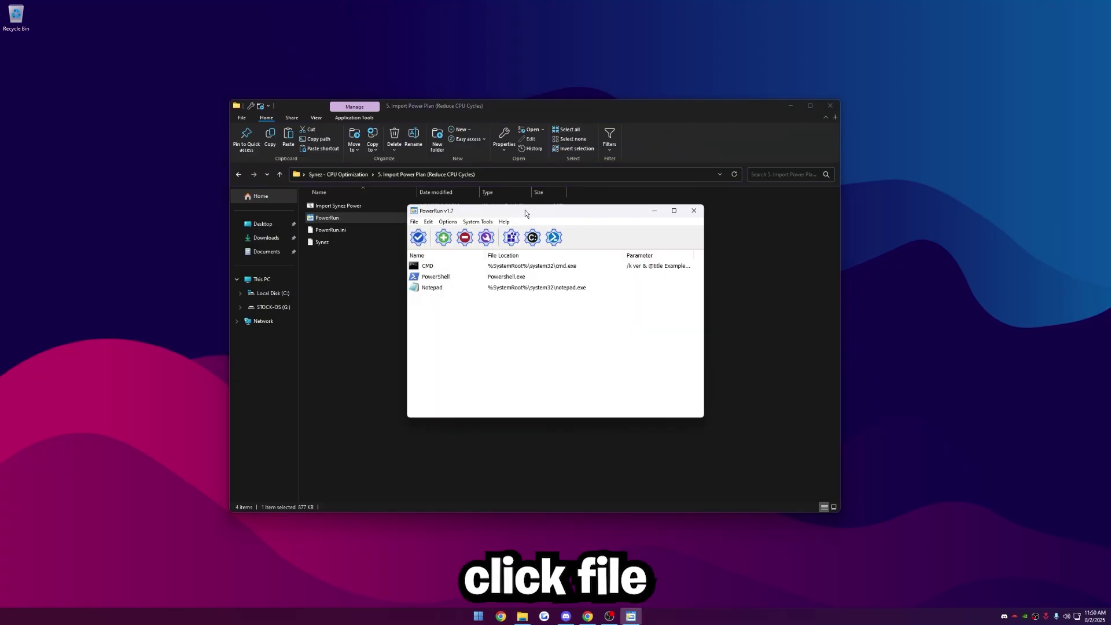
{"action": "left_click", "coordinate": [414, 223]}
{"action": "left_click", "coordinate": [694, 210]}
{"action": "left_click", "coordinate": [694, 210]}
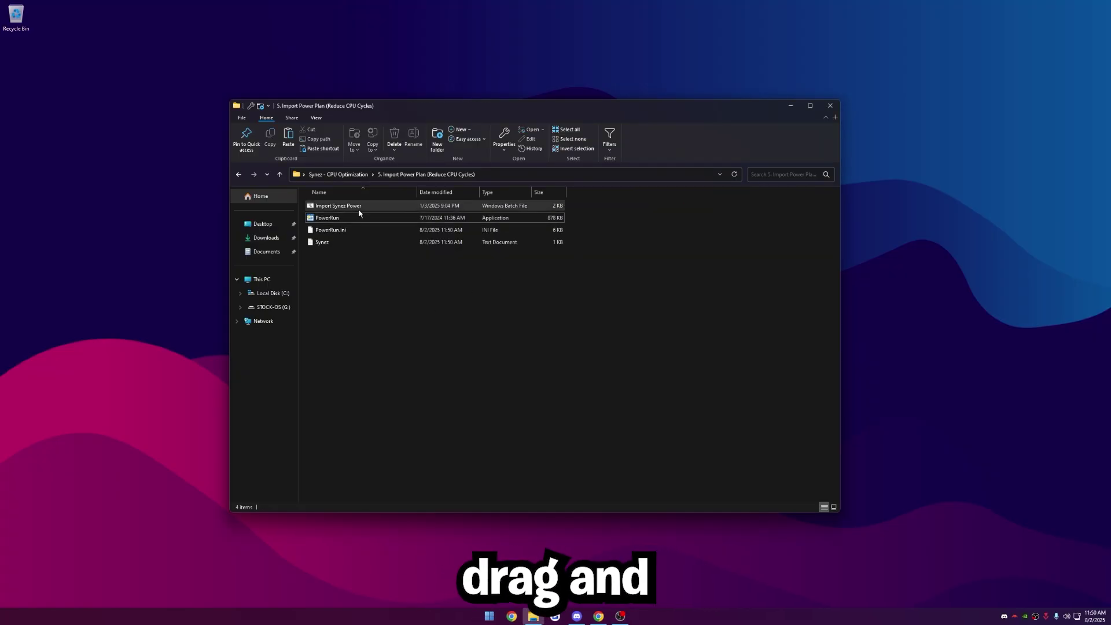
{"action": "left_click_drag", "start_coordinate": [336, 206], "coordinate": [351, 225]}
Search Start for 'edit power plan' to check the active power plan
{"action": "key", "text": "super"}
{"action": "type", "text": "edit power plan"}
{"action": "key", "text": "Return"}
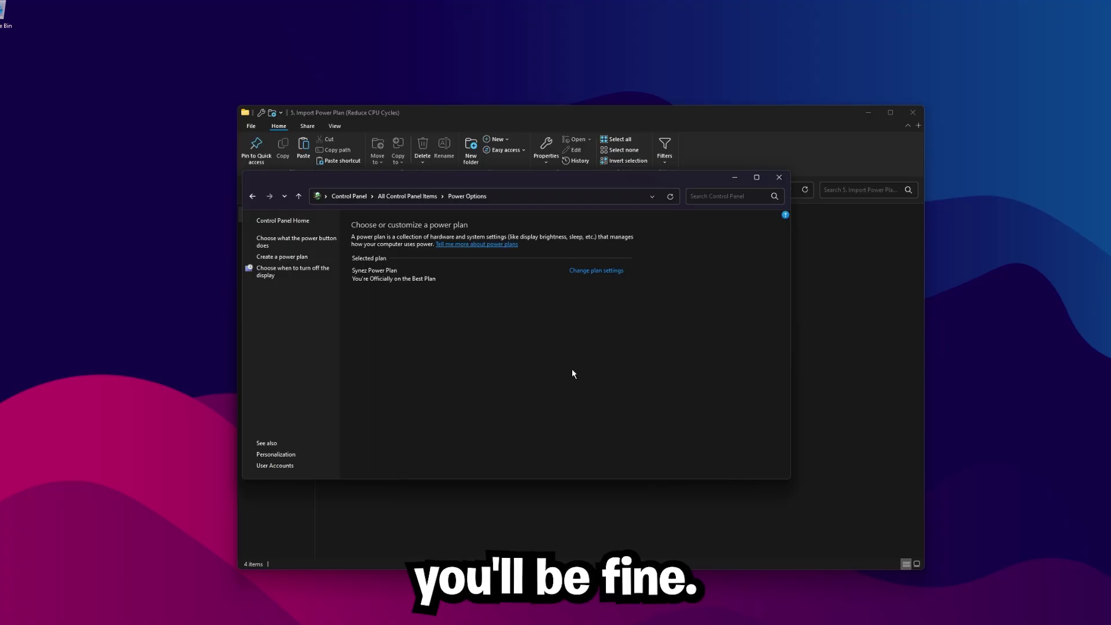
Close Power Options and launch Task Manager from the 6. Disable Startup Apps folder
{"action": "left_click", "coordinate": [779, 177]}
{"action": "left_click", "coordinate": [372, 190]}
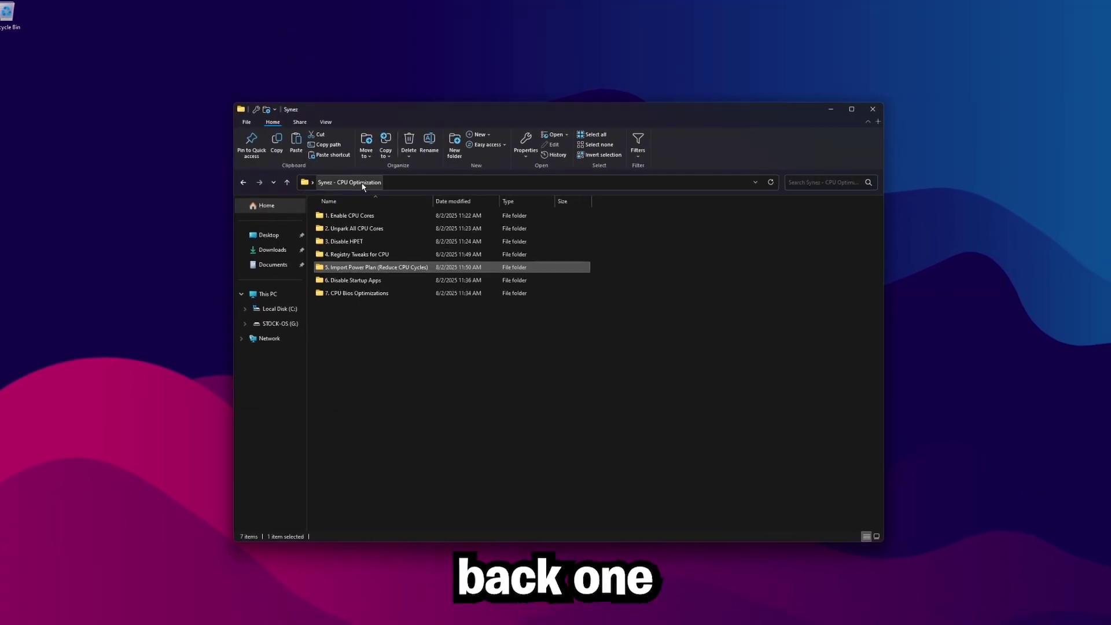
{"action": "double_click", "coordinate": [370, 280]}
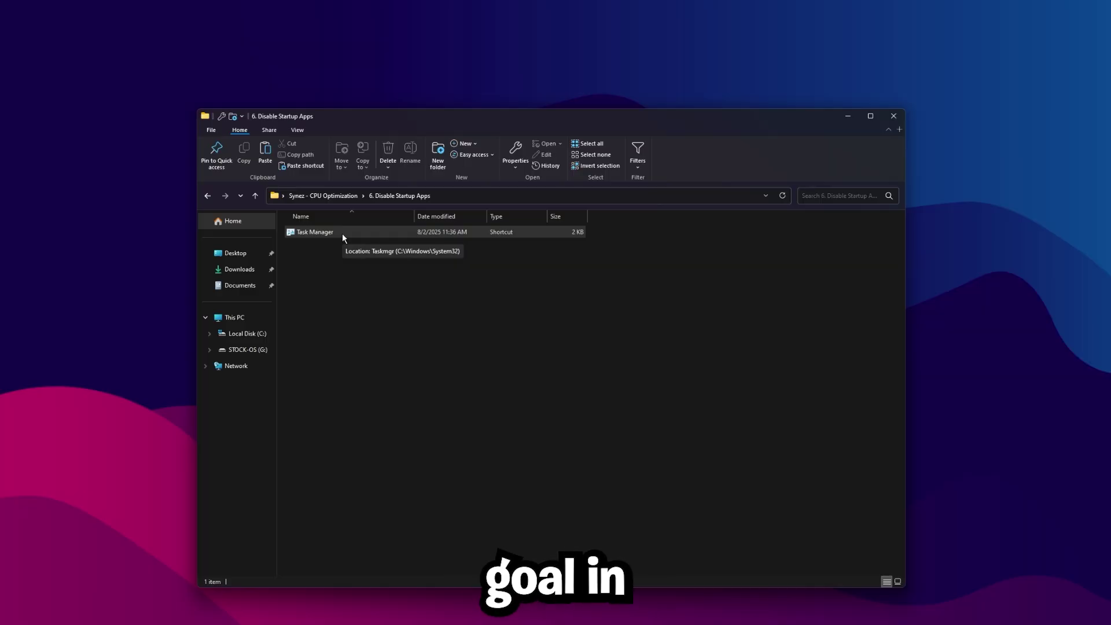
{"action": "double_click", "coordinate": [342, 233]}
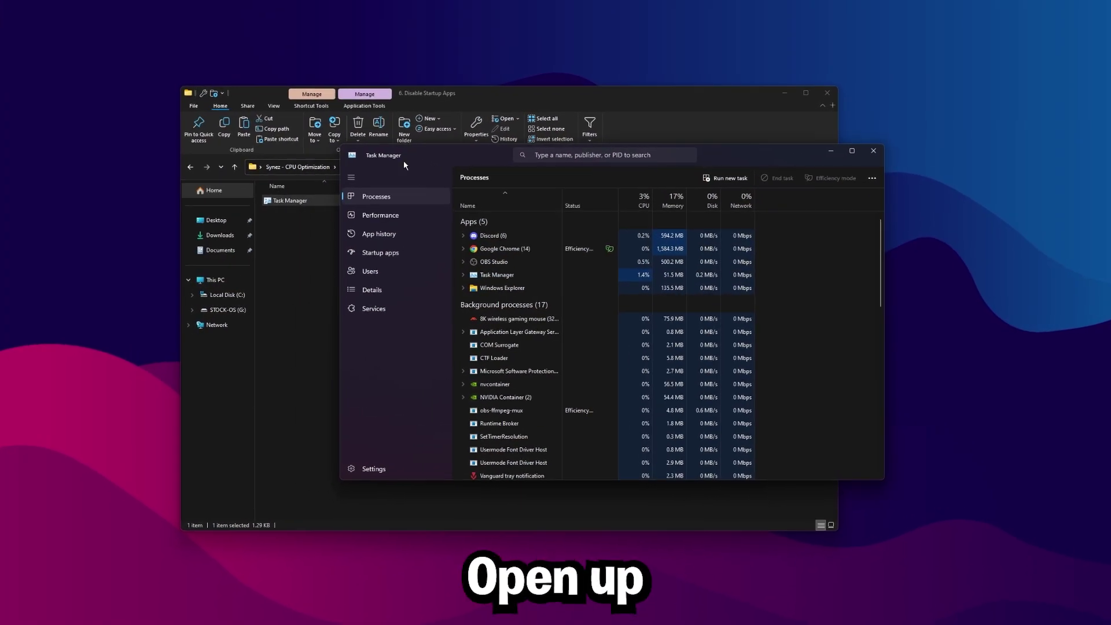
Review the SetTimerResolution, Disable Driver Power Saving and RiotClientServices startup entries, then close Task Manager
{"action": "left_click", "coordinate": [381, 252]}
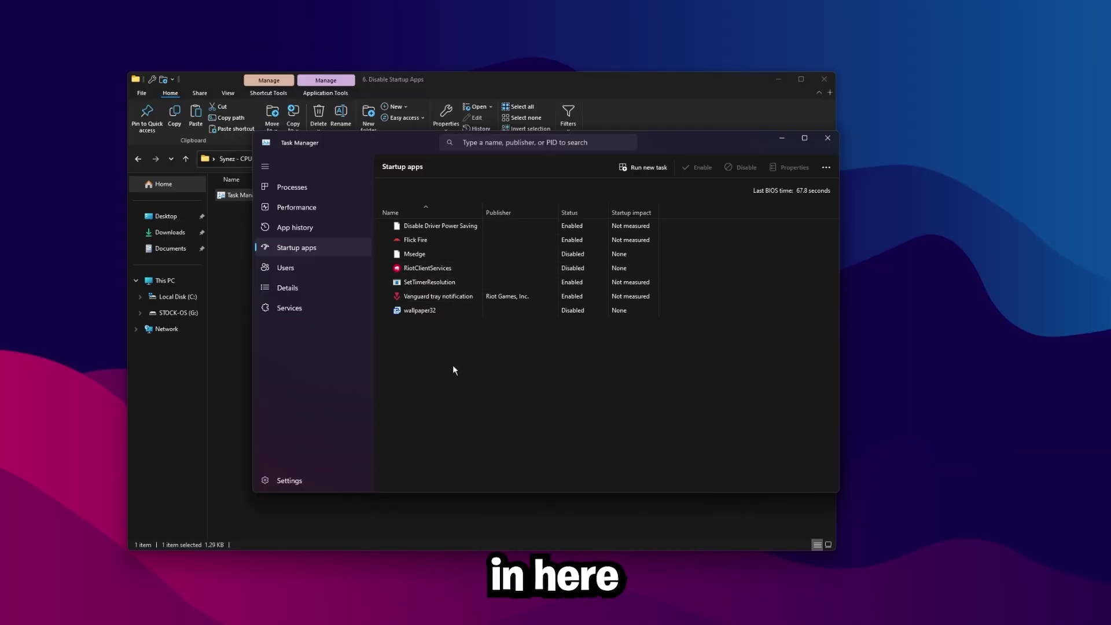
{"action": "left_click", "coordinate": [422, 284]}
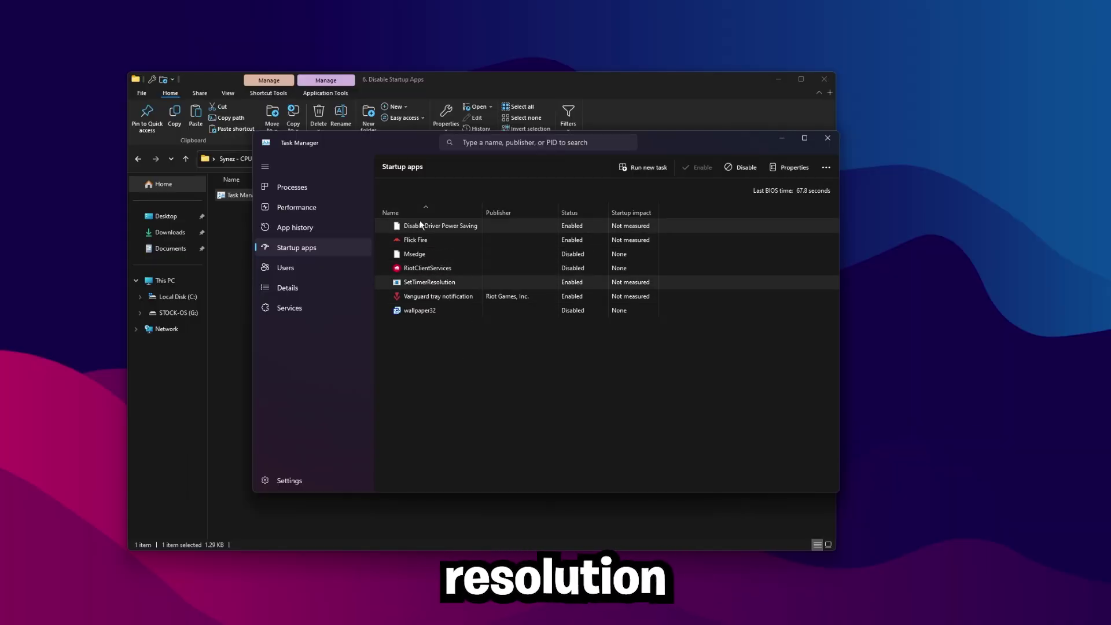
{"action": "left_click", "coordinate": [397, 227]}
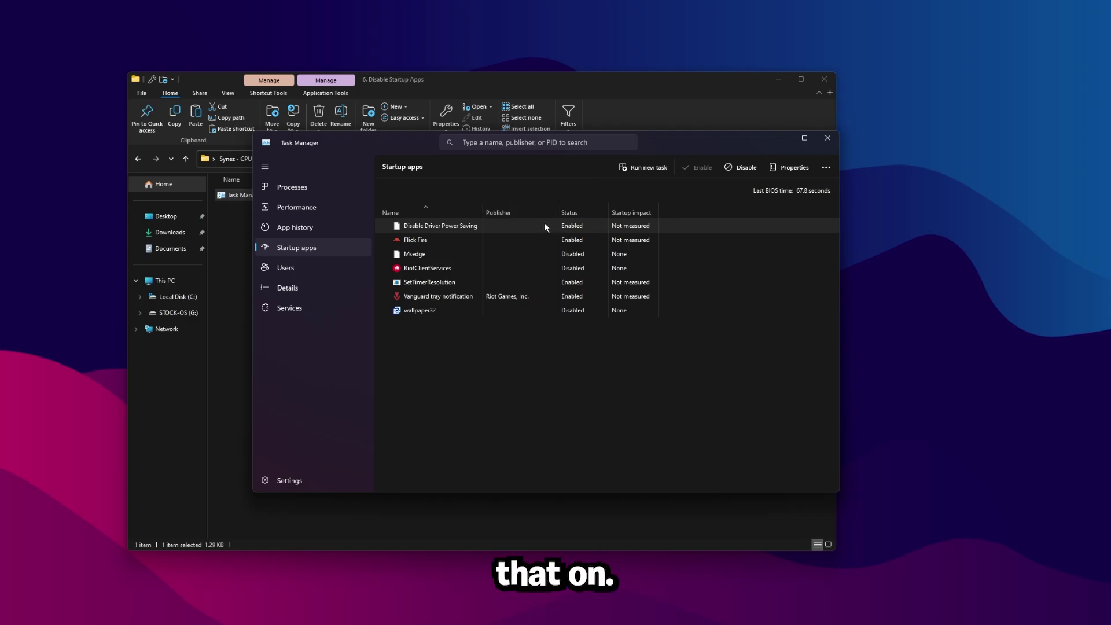
{"action": "left_click", "coordinate": [426, 270]}
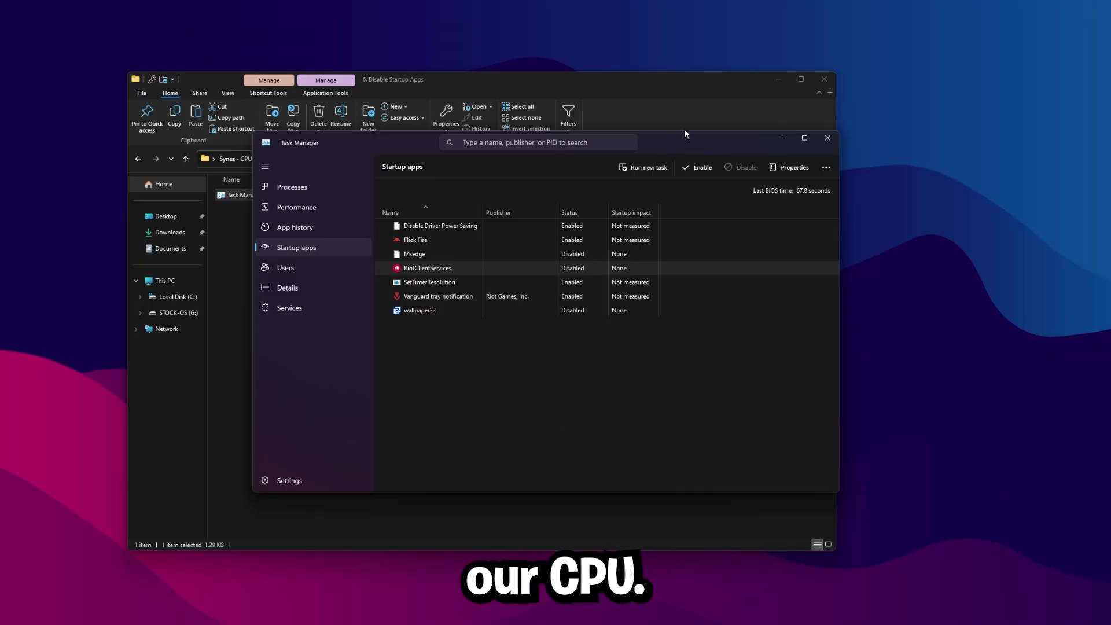
{"action": "left_click", "coordinate": [805, 150]}
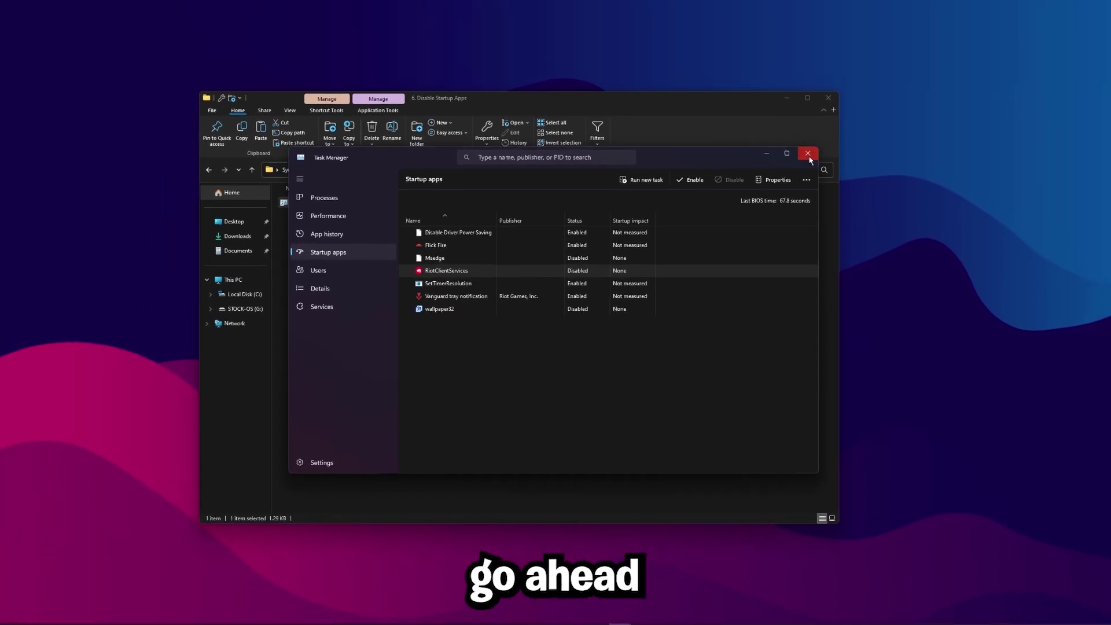
Return to Synez - CPU Optimization and open 7. CPU Bios Optimizations with its synez.net shortcut
{"action": "key", "text": "alt+Left"}
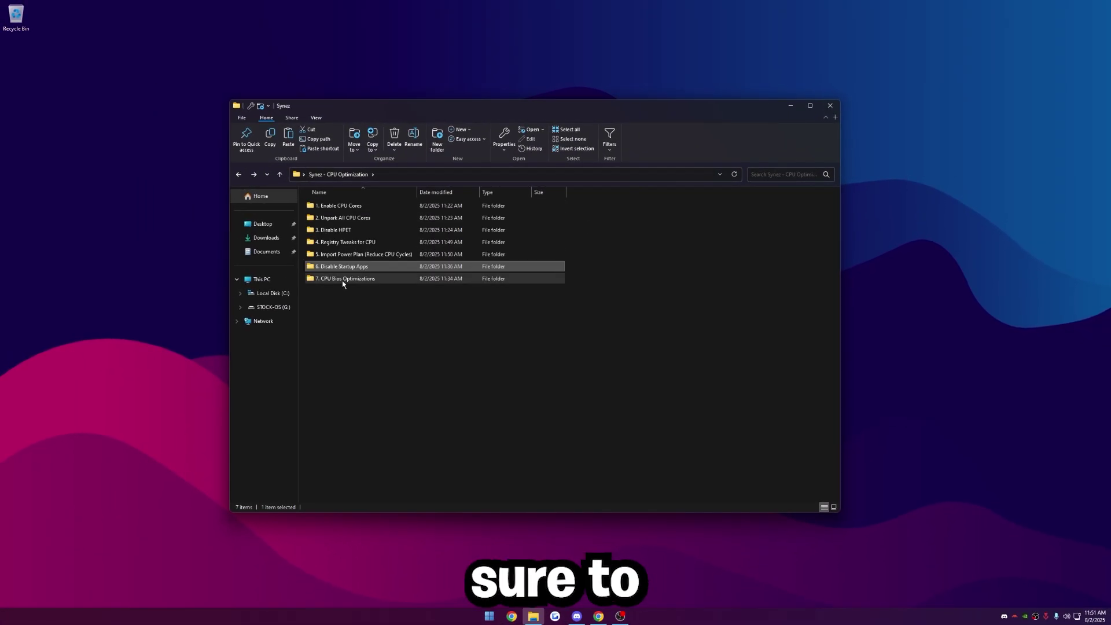
{"action": "left_click", "coordinate": [363, 300]}
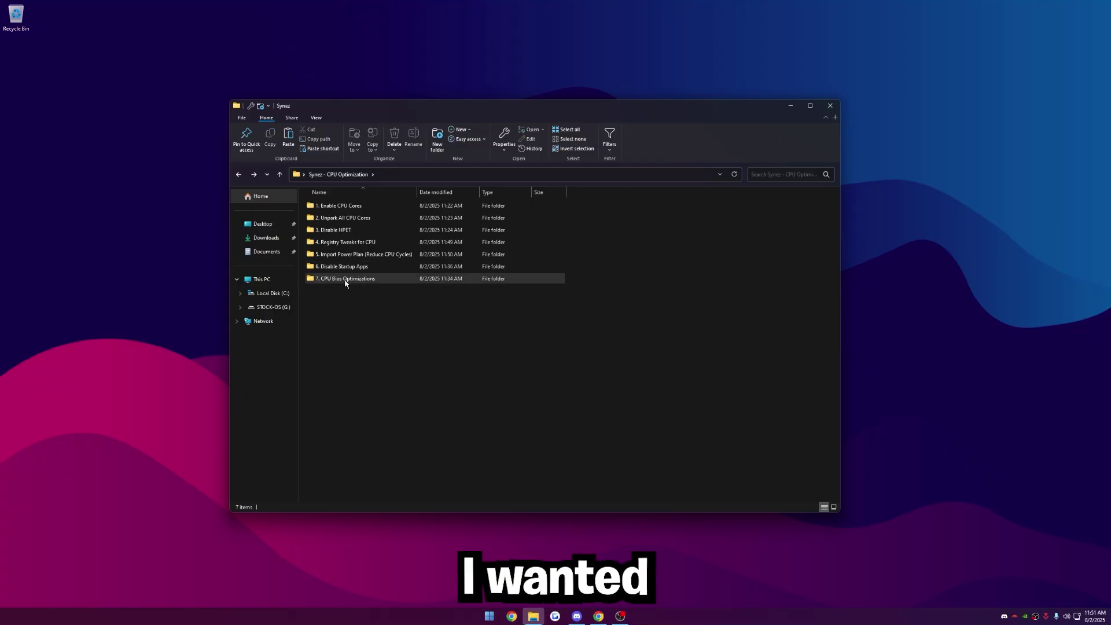
{"action": "double_click", "coordinate": [342, 280]}
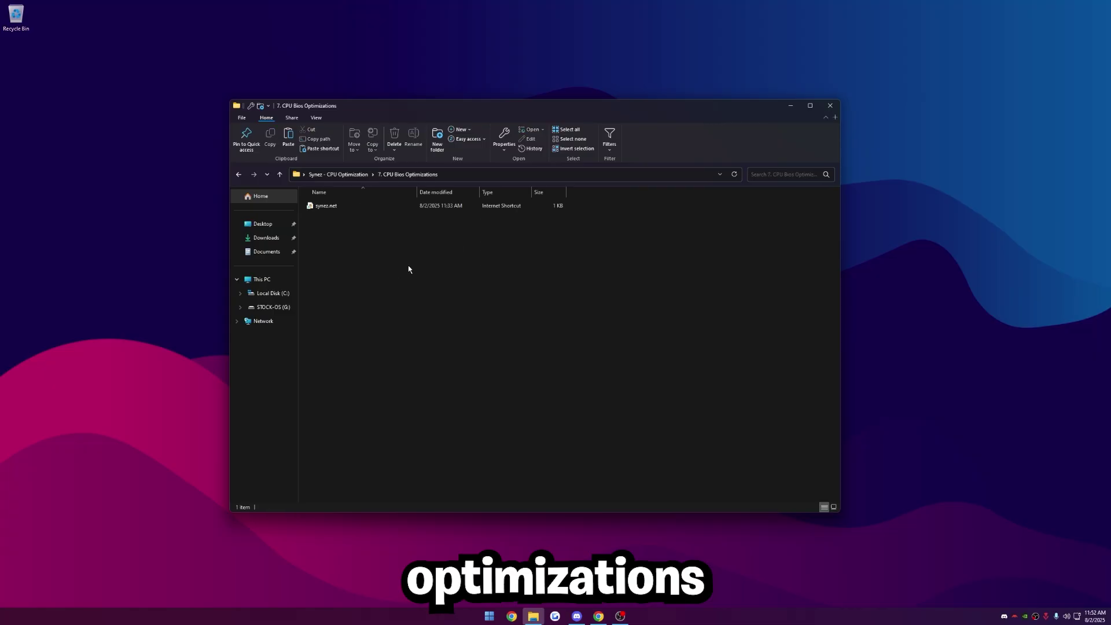